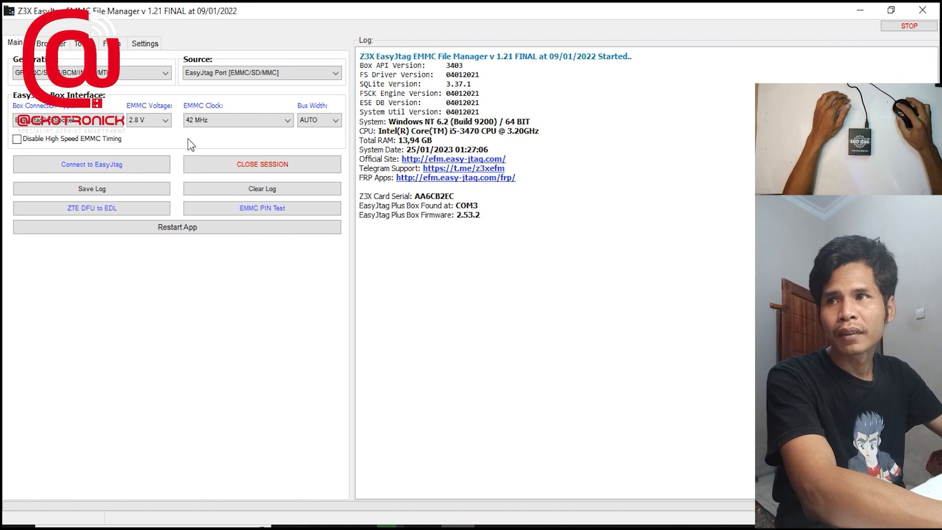
# Review the available generation and source options, keeping EasyJtag Port [EMMC/SD/MMC] as the source
pyautogui.click(156, 77)
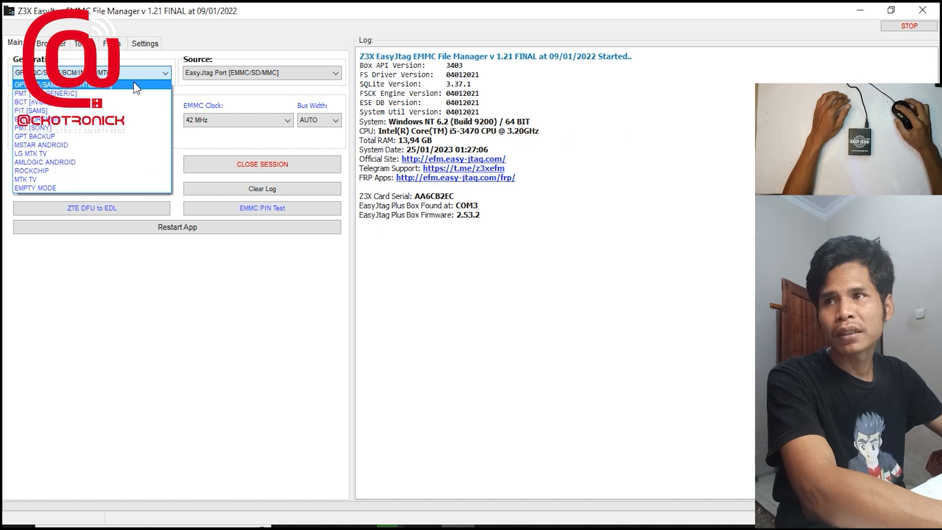
pyautogui.click(210, 95)
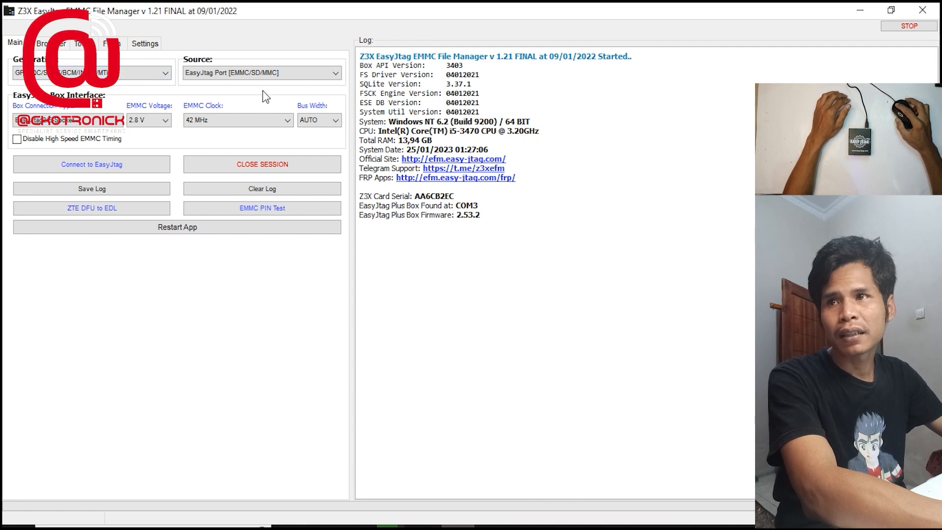
pyautogui.click(213, 73)
pyautogui.click(213, 74)
pyautogui.click(213, 74)
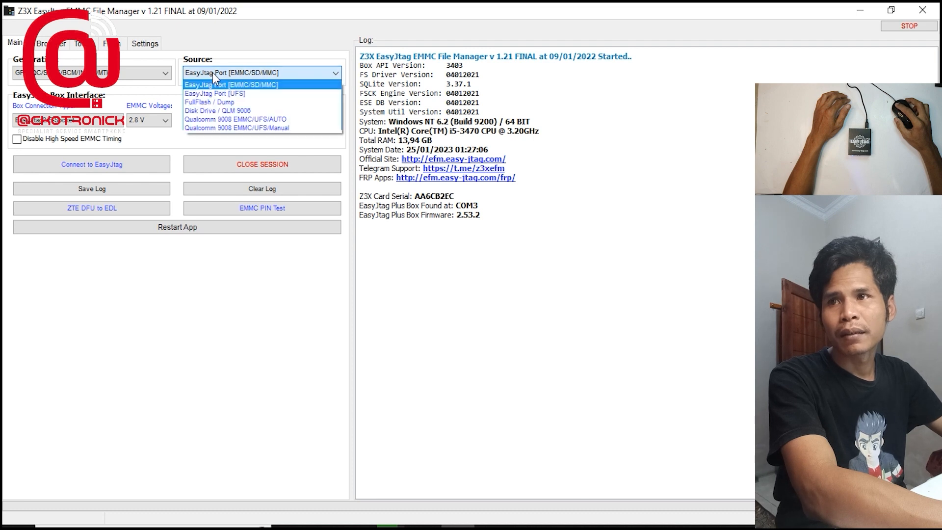
pyautogui.click(251, 84)
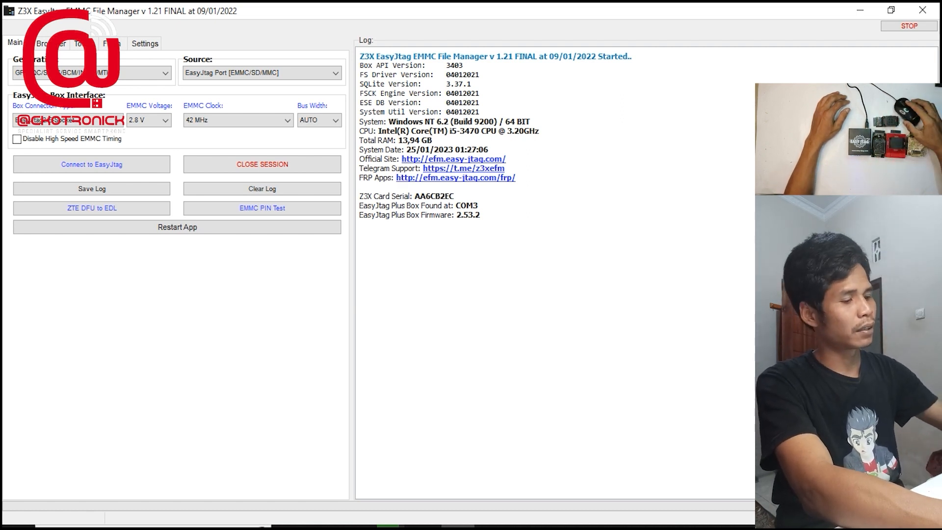
# Try the source options EasyJtag Port [UFS], FullFlash / Dump and Disk Drive / QLM 9006 in turn
pyautogui.click(309, 72)
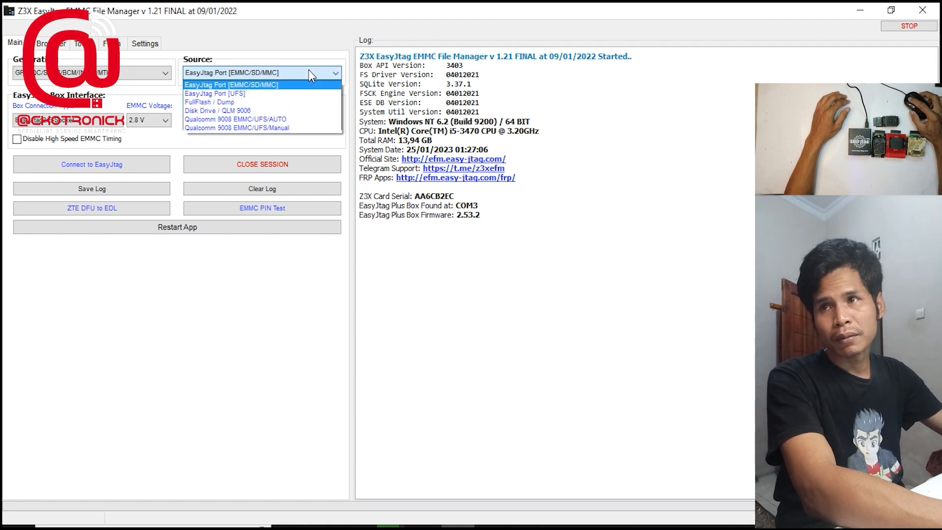
pyautogui.click(281, 94)
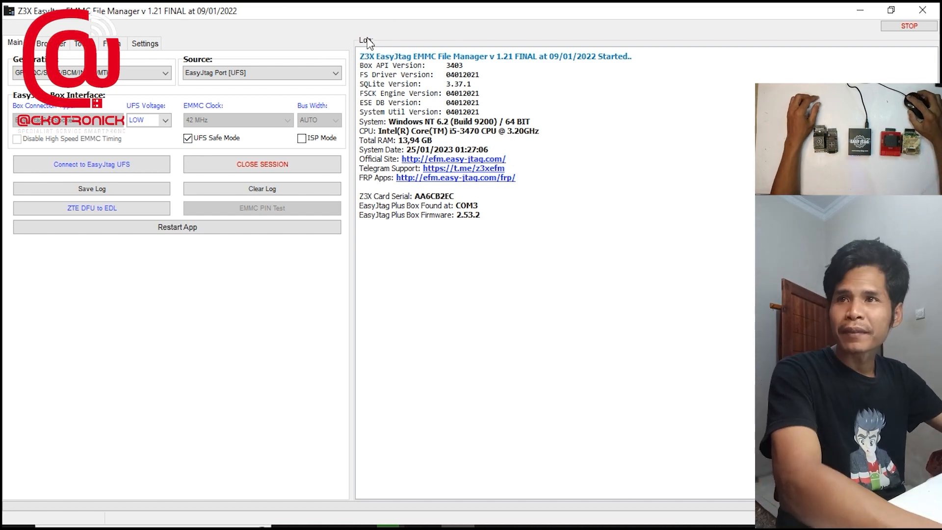
pyautogui.click(313, 72)
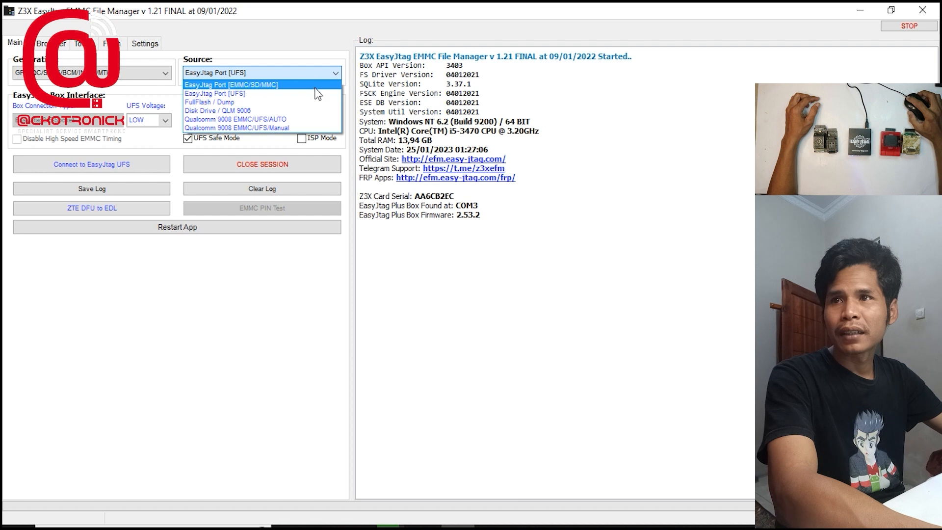
pyautogui.click(293, 103)
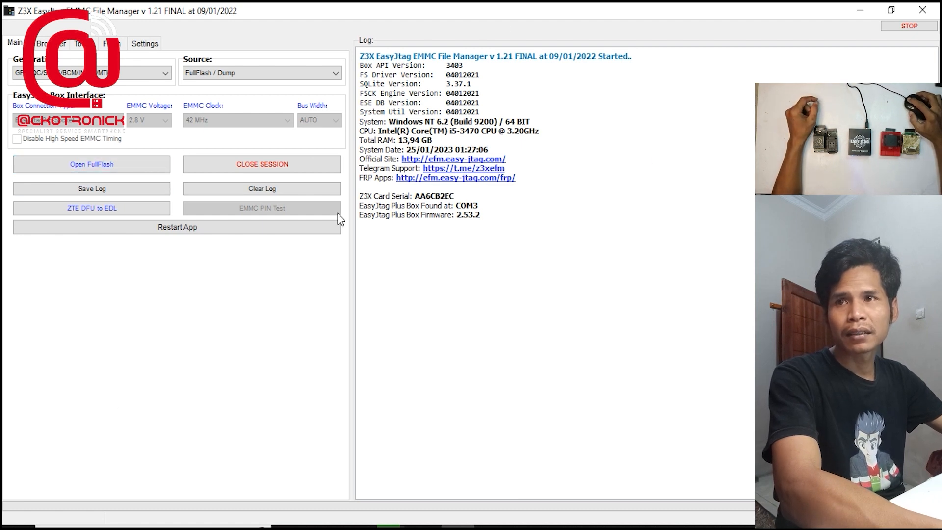
pyautogui.click(290, 76)
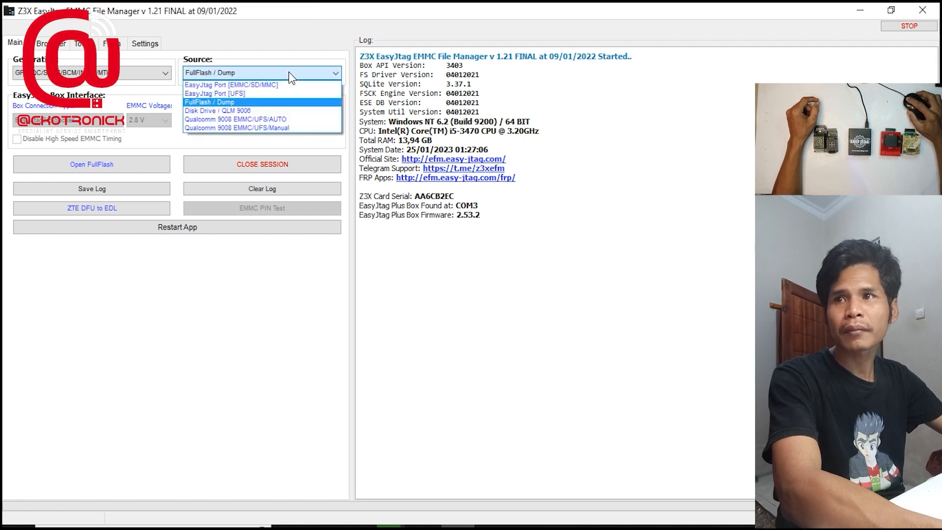
pyautogui.click(255, 111)
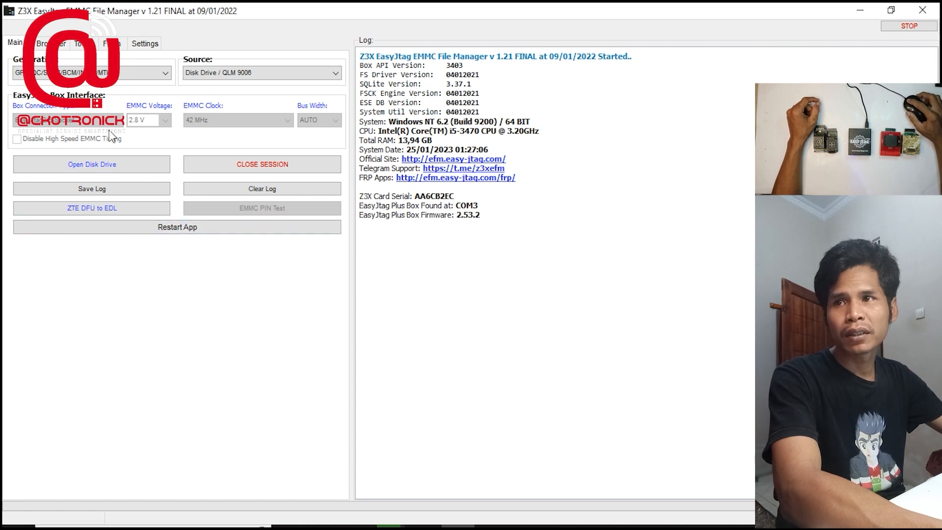
# Try the Qualcomm 9008 EMMC/UFS/AUTO and Manual sources, and return the source to EasyJtag Port [EMMC/SD/MMC]
pyautogui.click(218, 78)
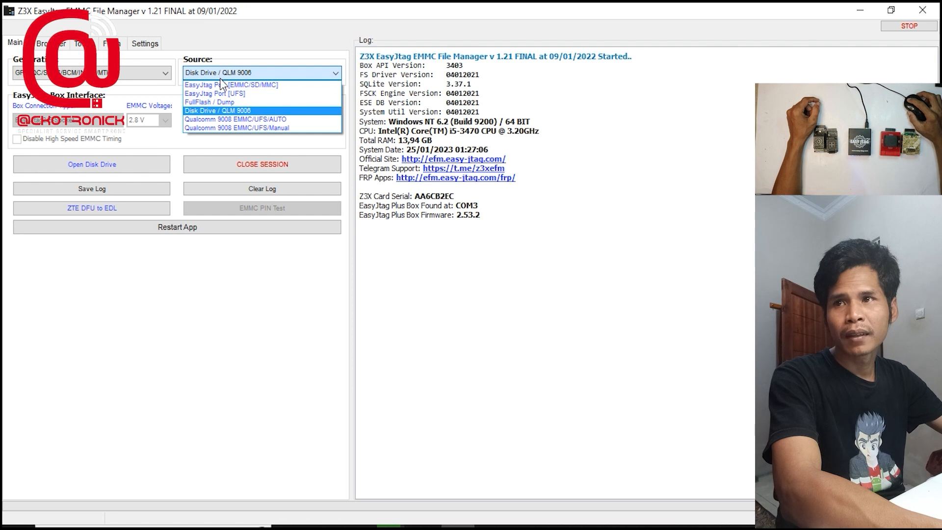
pyautogui.click(236, 120)
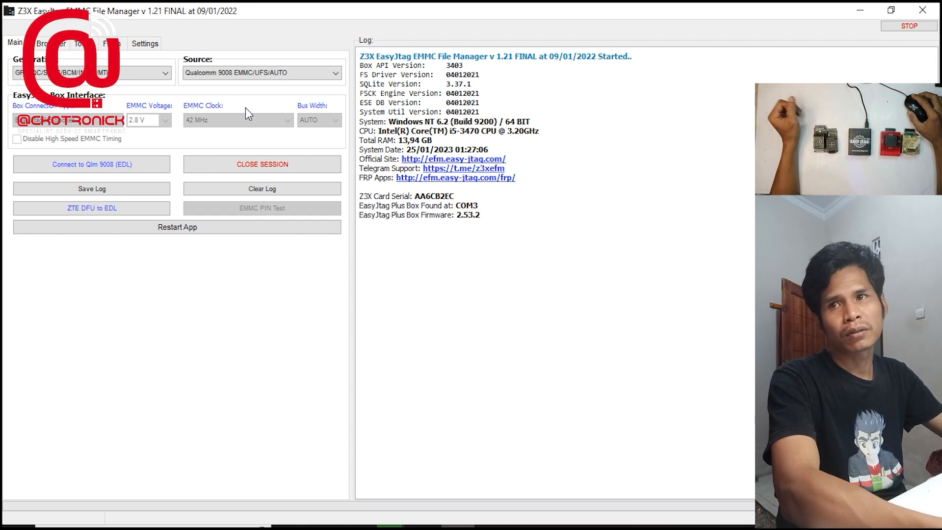
pyautogui.click(244, 78)
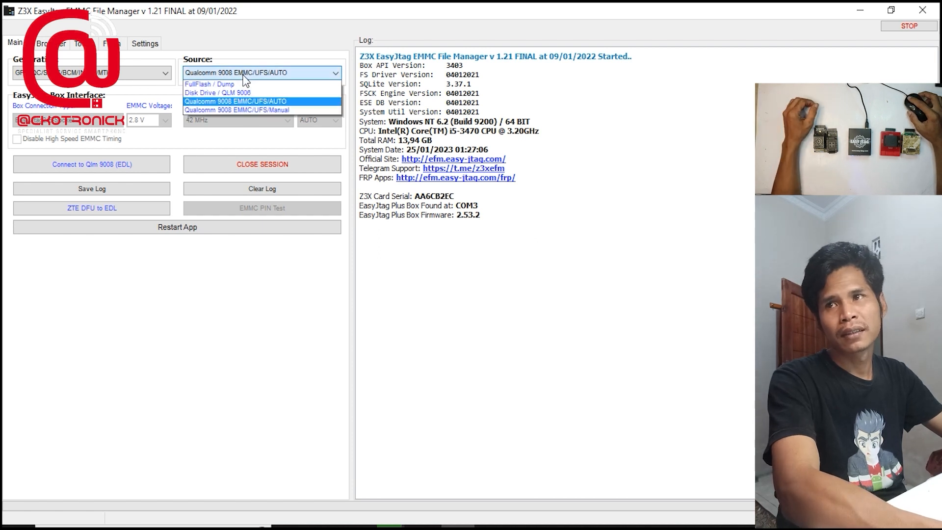
pyautogui.click(254, 128)
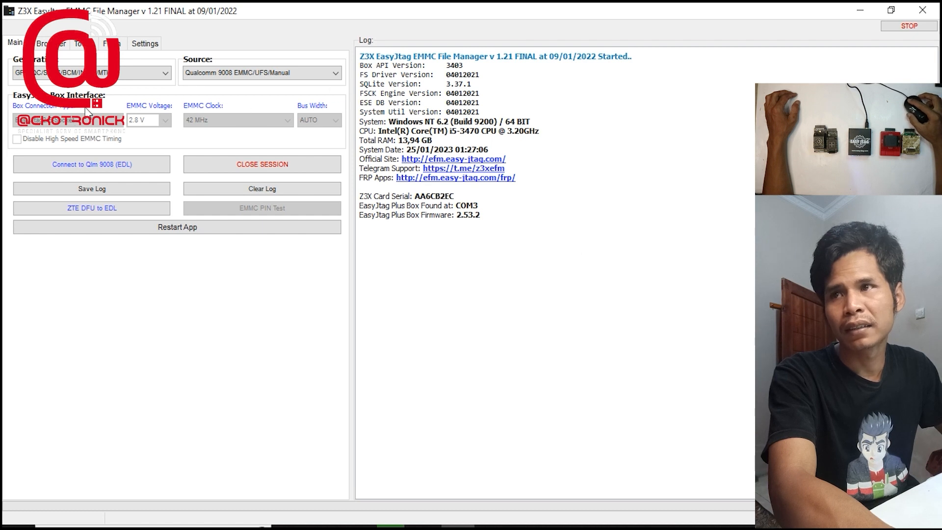
pyautogui.click(309, 73)
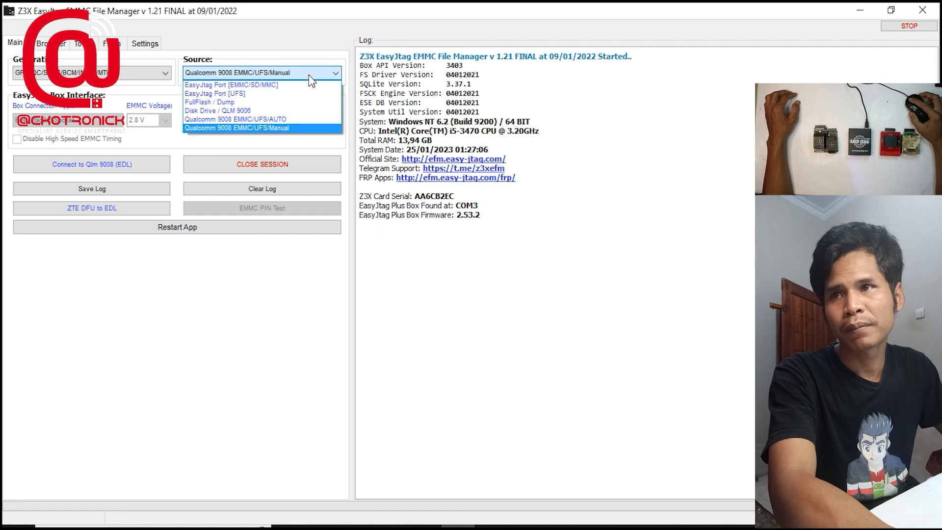
pyautogui.click(265, 86)
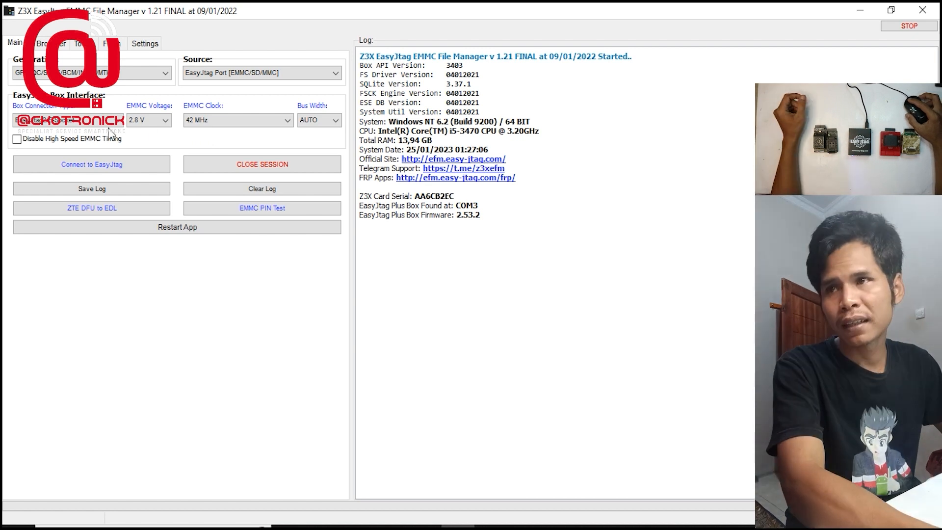
# Try the EasyJtag2/ISP_HiPower box connection with a 1 MHz EMMC clock
pyautogui.click(52, 124)
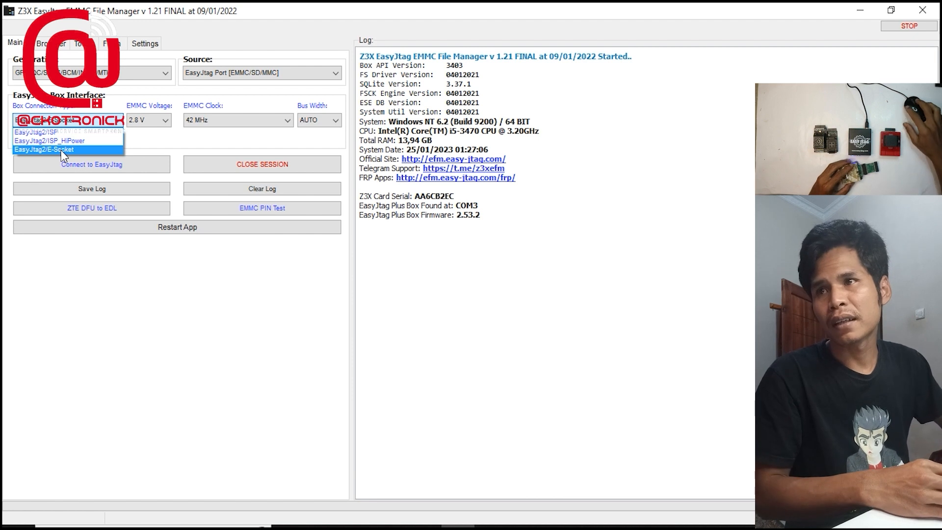
pyautogui.click(61, 149)
pyautogui.click(116, 122)
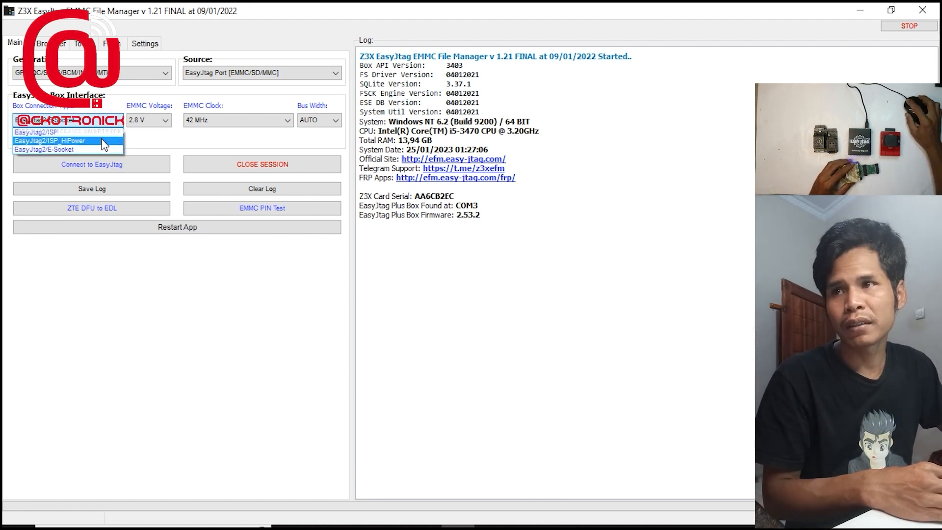
pyautogui.click(101, 141)
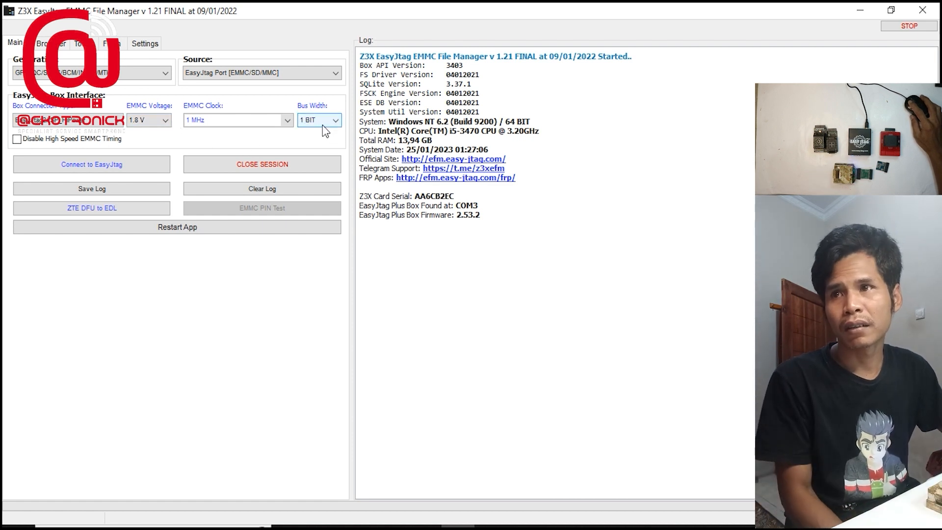
pyautogui.click(275, 121)
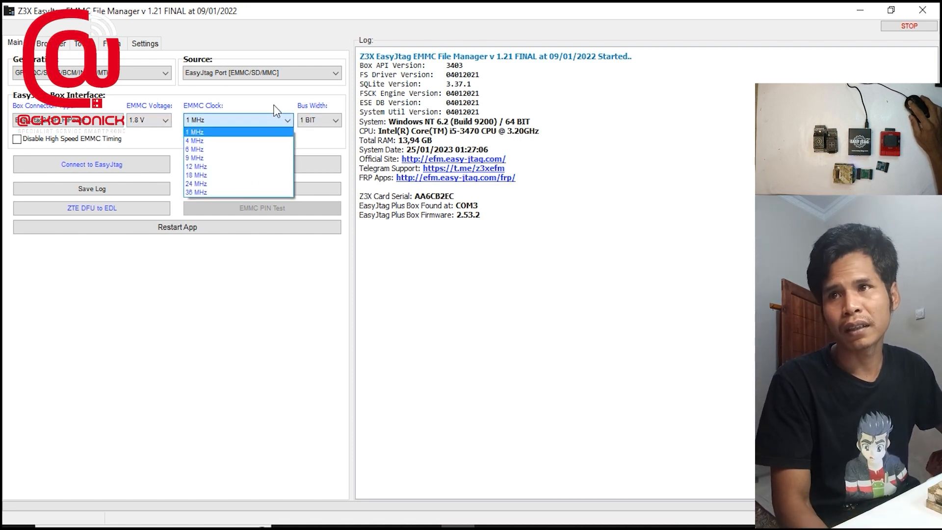
pyautogui.click(196, 132)
pyautogui.click(320, 120)
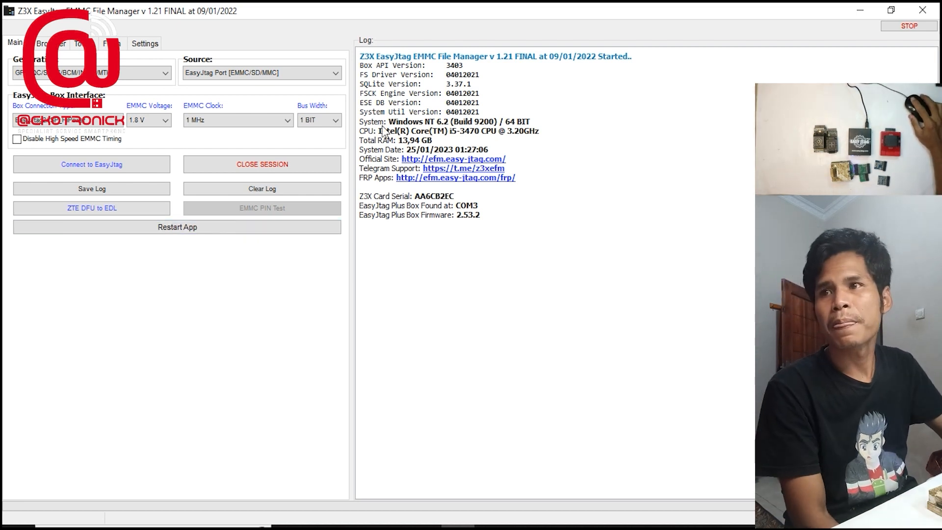
# Set the box connection to EasyJtag2/ISP and switch the source to EasyJtag Port [UFS]
pyautogui.click(118, 121)
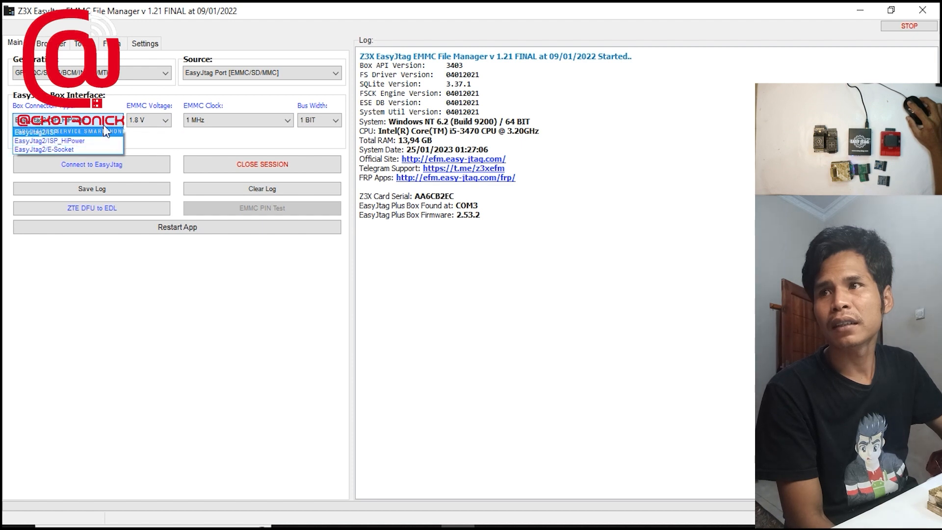
pyautogui.click(105, 132)
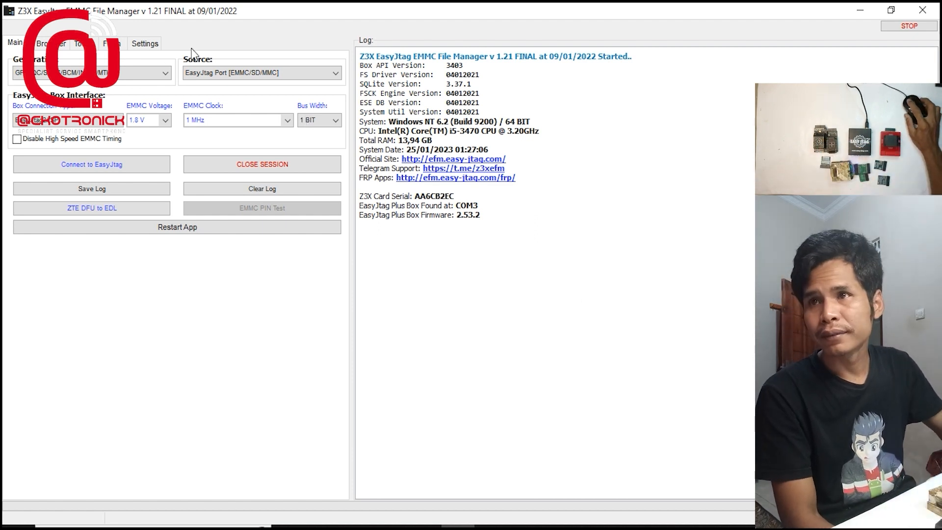
pyautogui.click(235, 76)
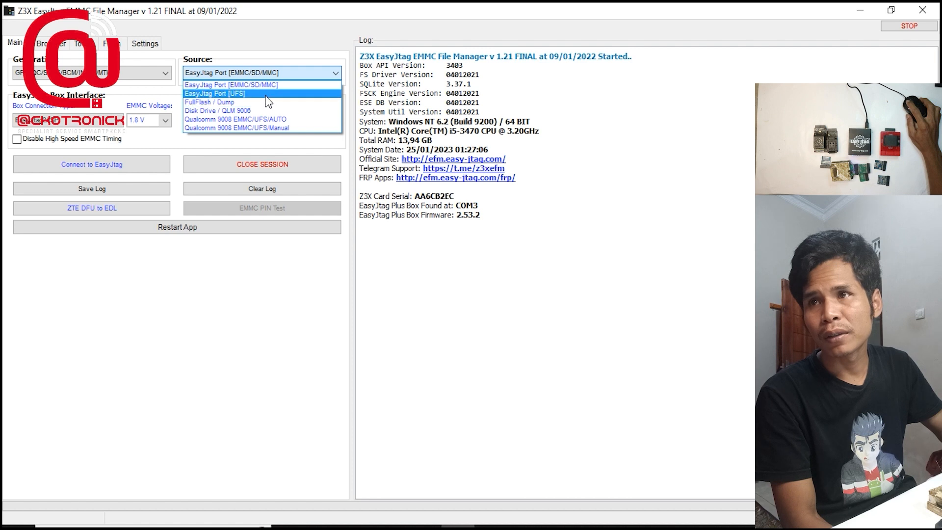
pyautogui.click(265, 94)
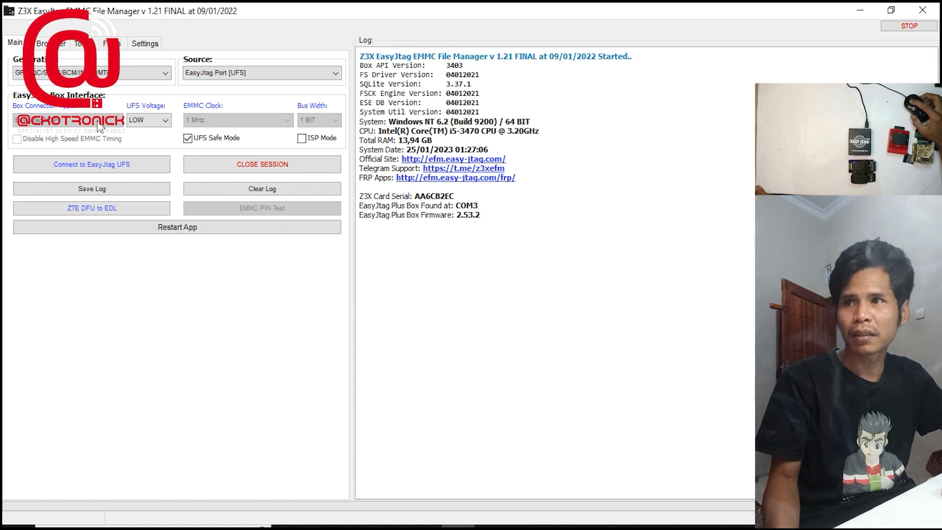
# Switch the UFS voltage to HIGH and back to LOW
pyautogui.click(165, 122)
pyautogui.click(161, 128)
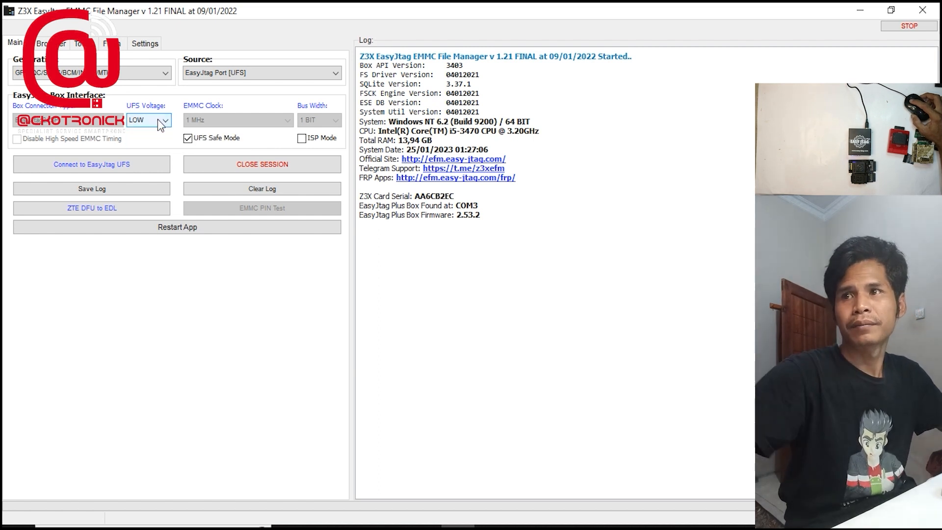
pyautogui.click(158, 122)
pyautogui.click(155, 142)
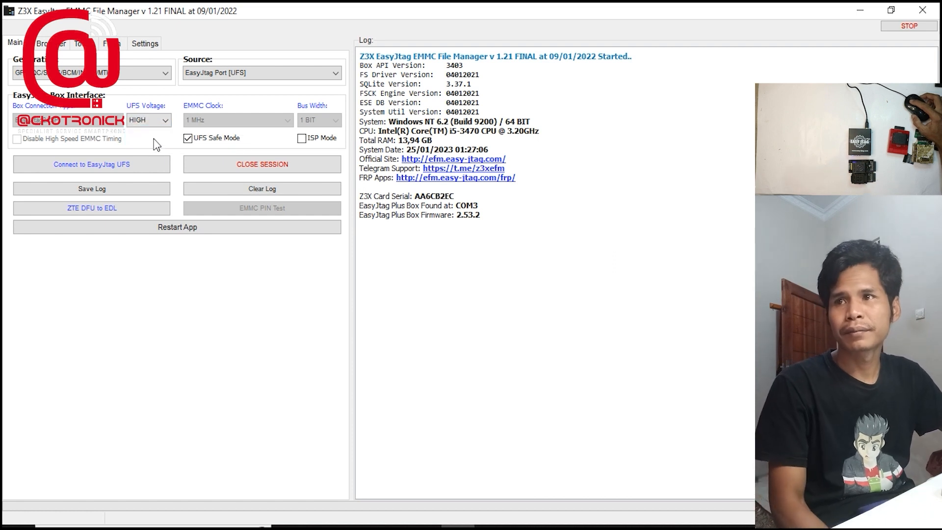
pyautogui.click(153, 123)
pyautogui.click(152, 132)
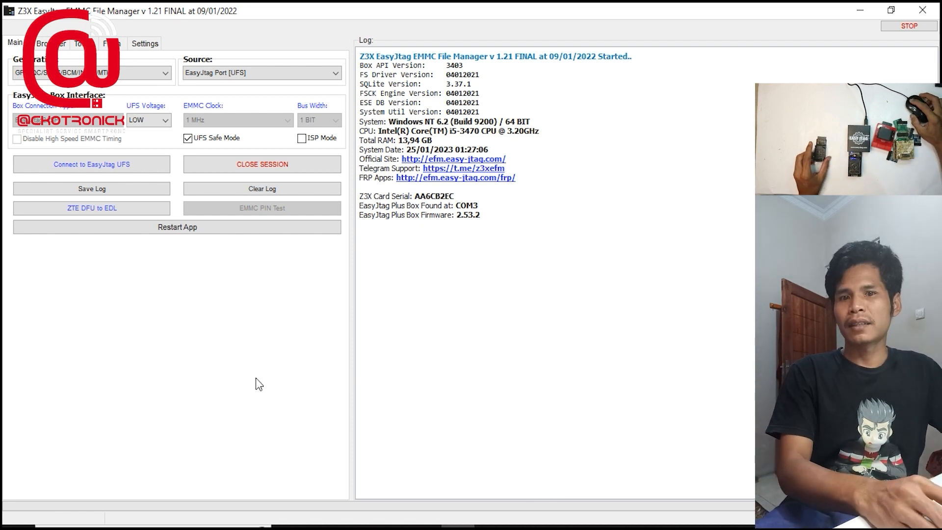
# Connect to the UFS chip through EasyJtag and review the partition entries in the log
pyautogui.click(129, 169)
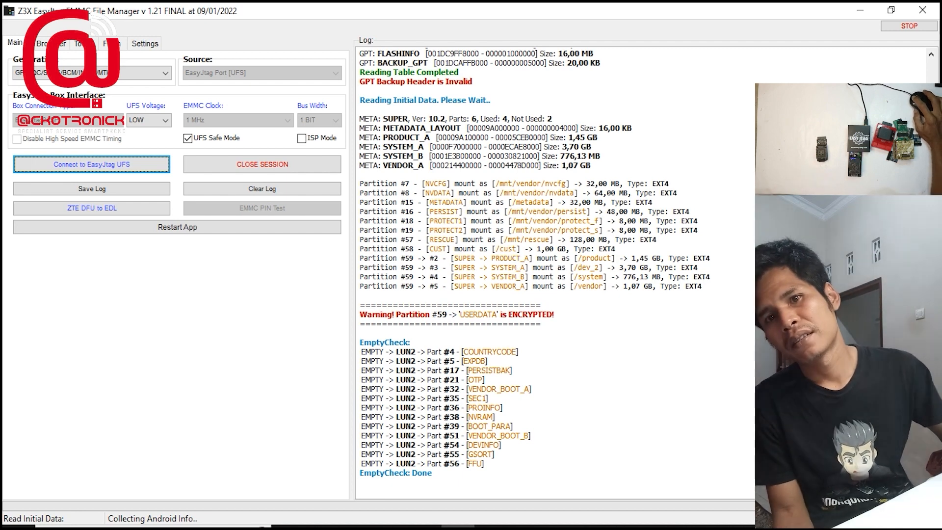
pyautogui.scroll(20, 555, 272)
pyautogui.scroll(-15, 554, 273)
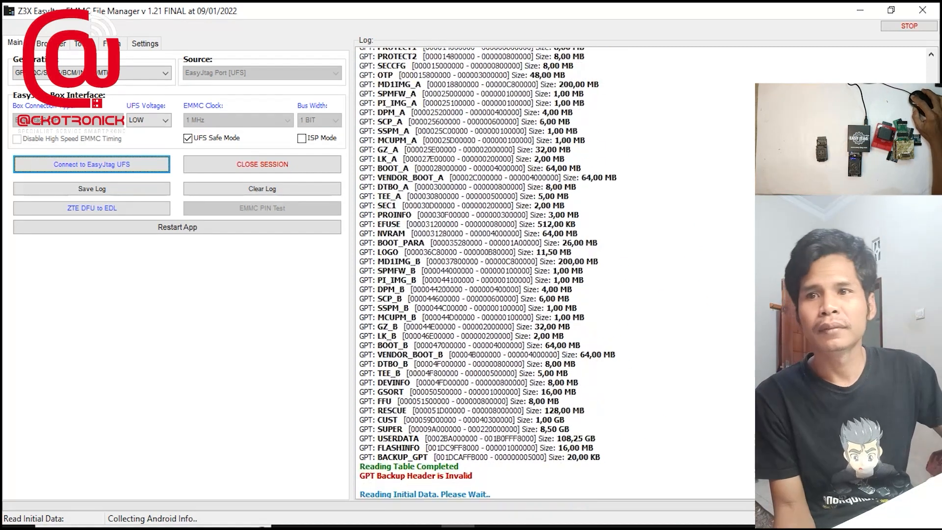
pyautogui.scroll(-9, 554, 273)
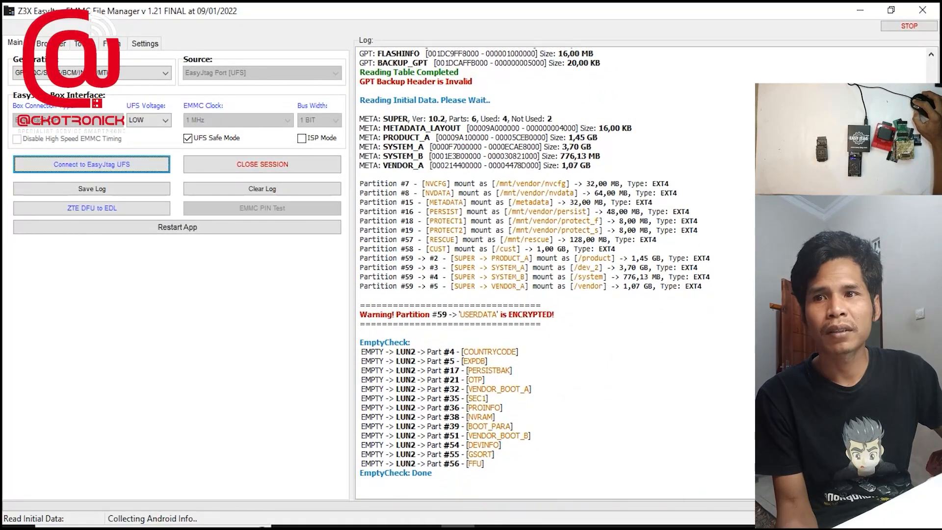
pyautogui.scroll(20, 554, 273)
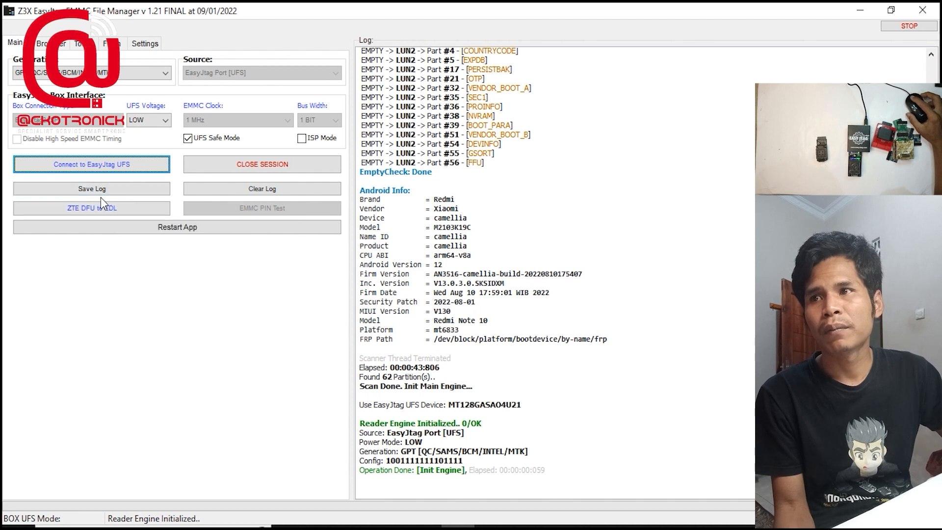
# Examine the Android information and the reader initialization details in the log
pyautogui.moveTo(670, 84); pyautogui.dragTo(511, 416)
pyautogui.click(443, 297)
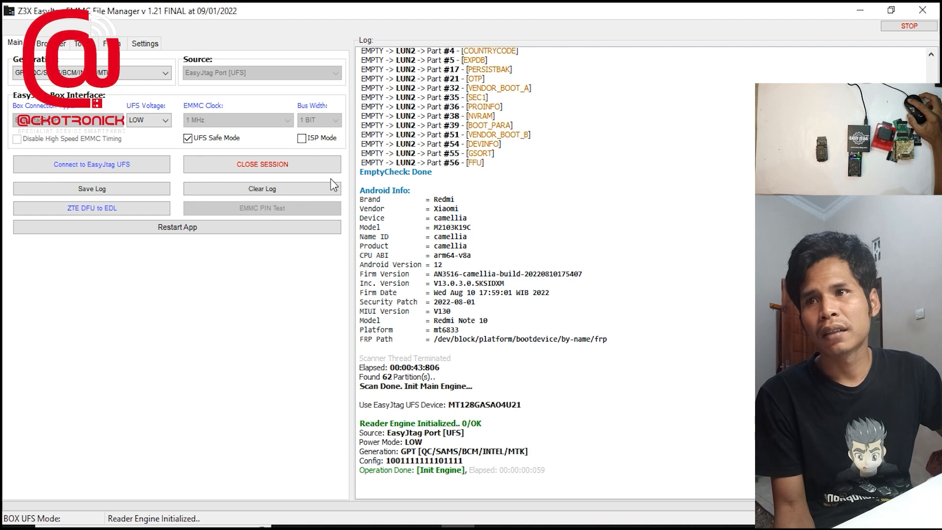
pyautogui.moveTo(619, 74); pyautogui.dragTo(491, 434)
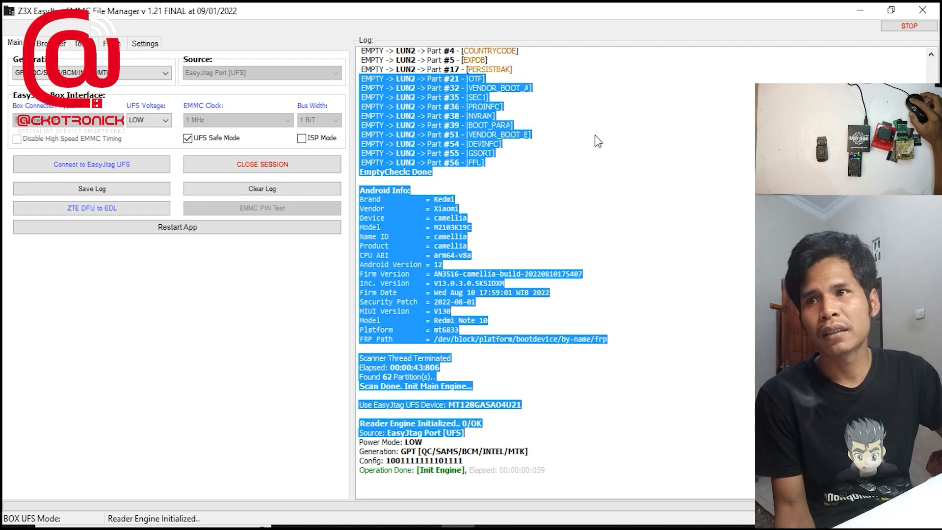
pyautogui.click(598, 141)
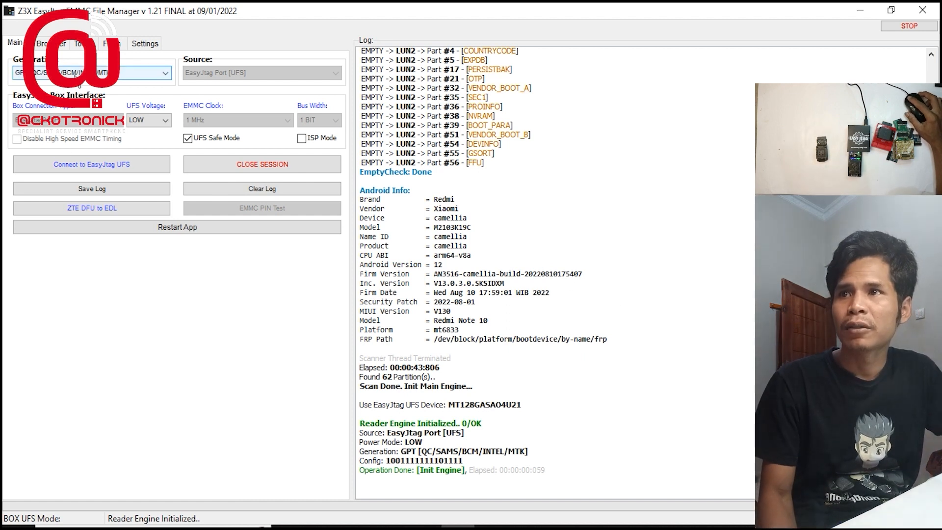
# Browse the chip's partition list and check which operations are available for the PROTECT1 partition
pyautogui.click(54, 43)
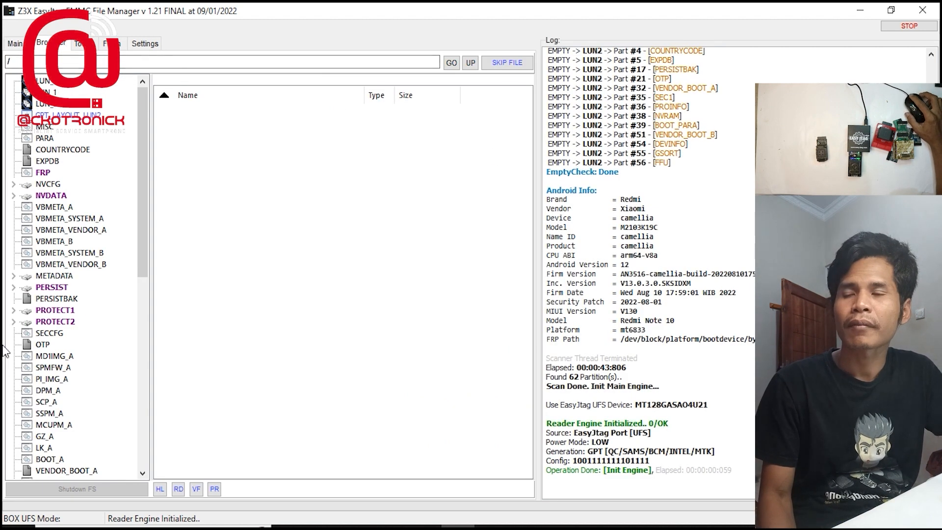
pyautogui.moveTo(147, 194); pyautogui.dragTo(194, 221)
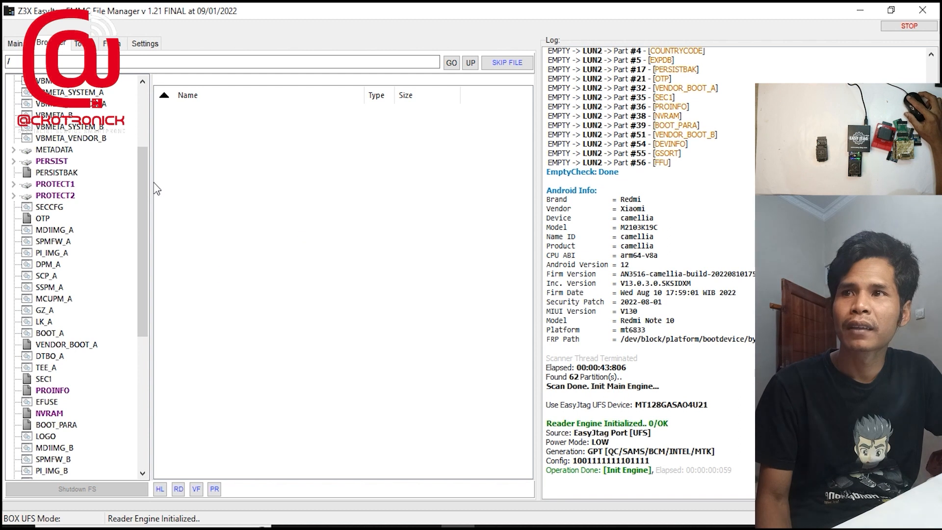
pyautogui.moveTo(144, 199); pyautogui.dragTo(137, 228)
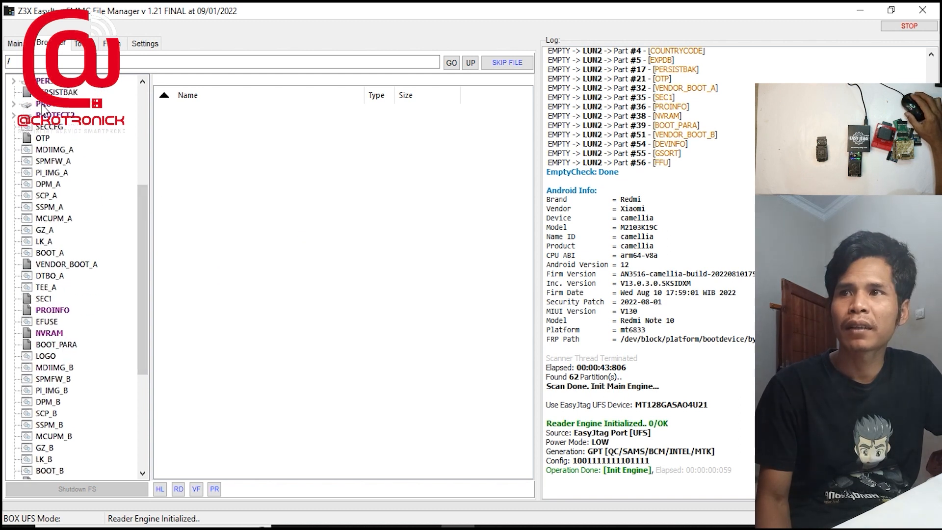
pyautogui.rightClick(42, 105)
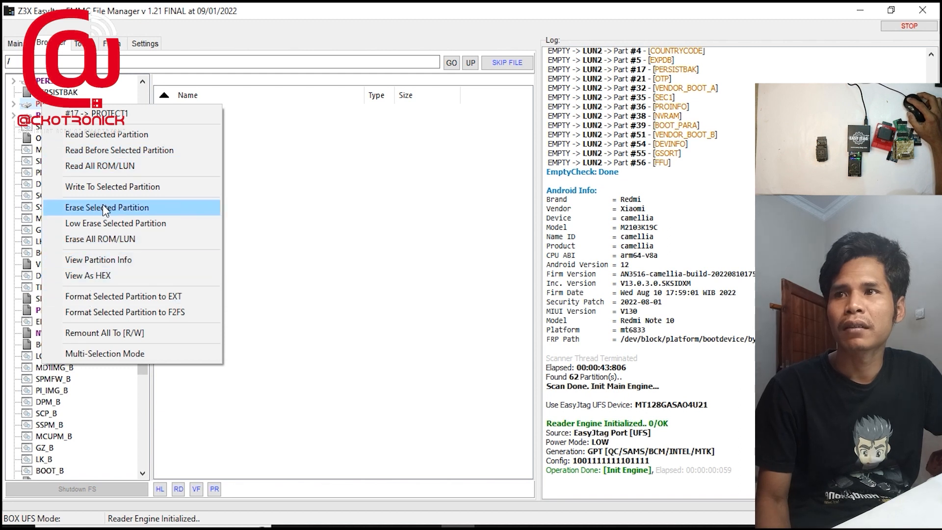
pyautogui.click(286, 248)
# Open the SYSTEM_A partition inside SUPER and look through its folders, files and partition properties
pyautogui.moveTo(145, 231); pyautogui.dragTo(145, 346)
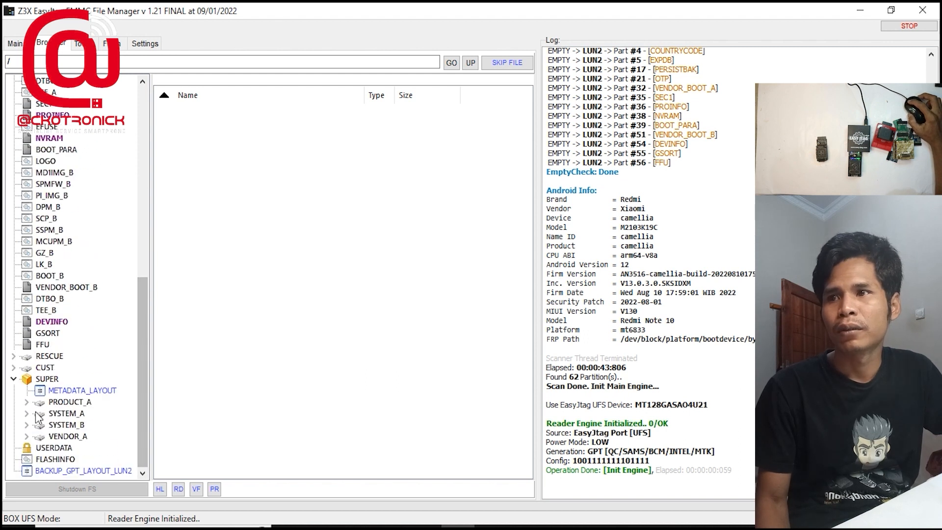
pyautogui.click(57, 392)
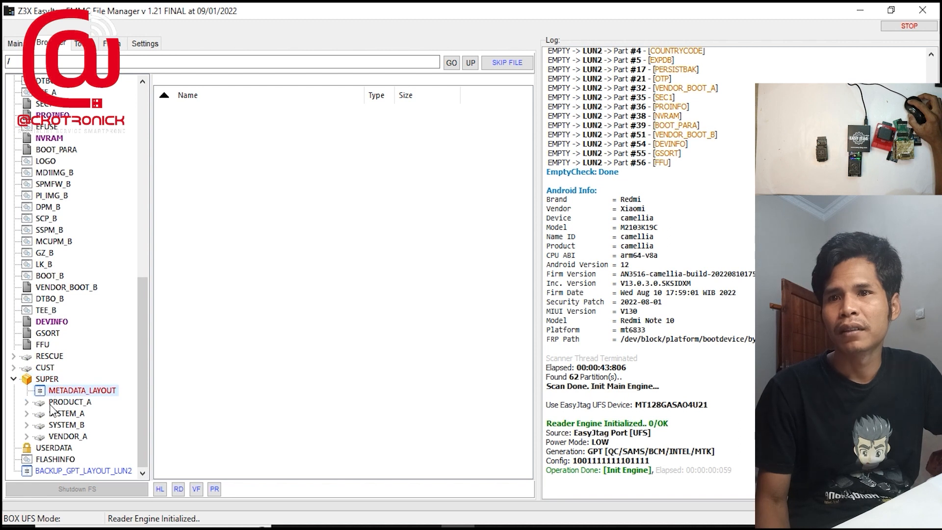
pyautogui.click(50, 405)
pyautogui.click(55, 417)
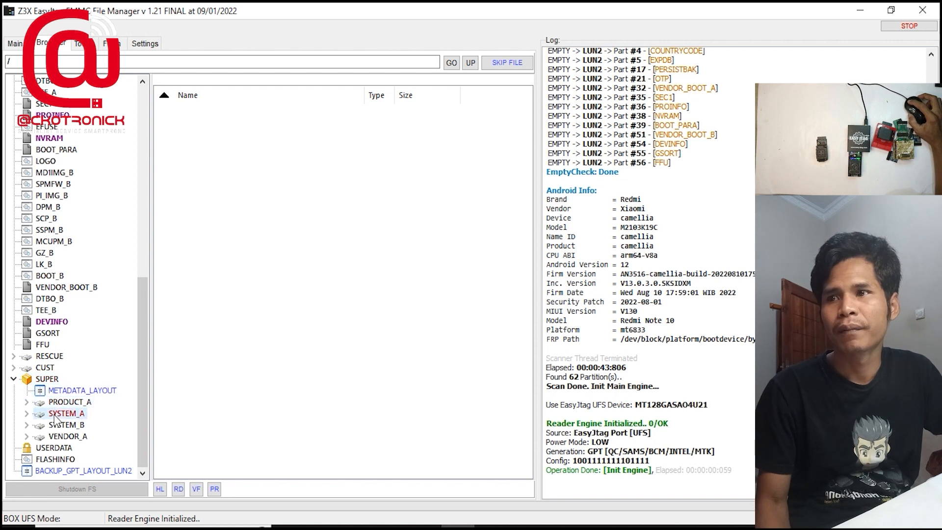
pyautogui.doubleClick(55, 416)
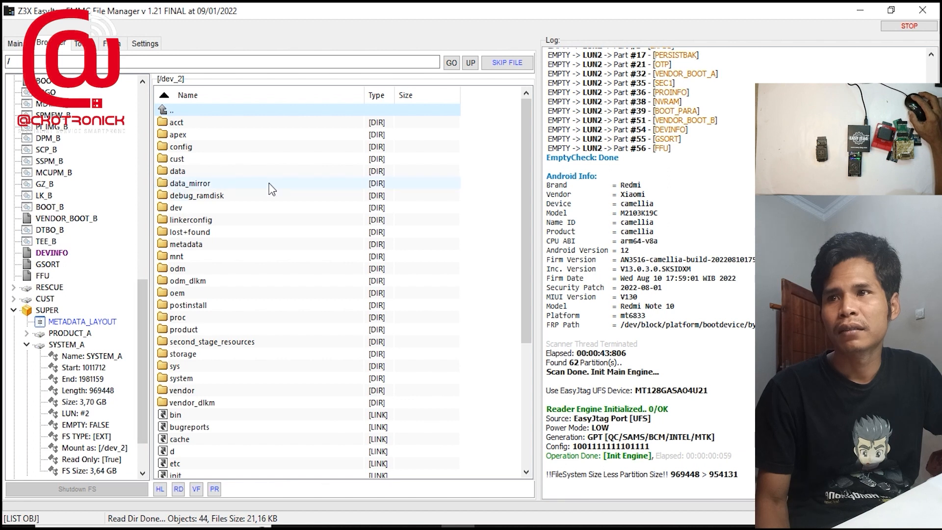
pyautogui.scroll(-5, 270, 189)
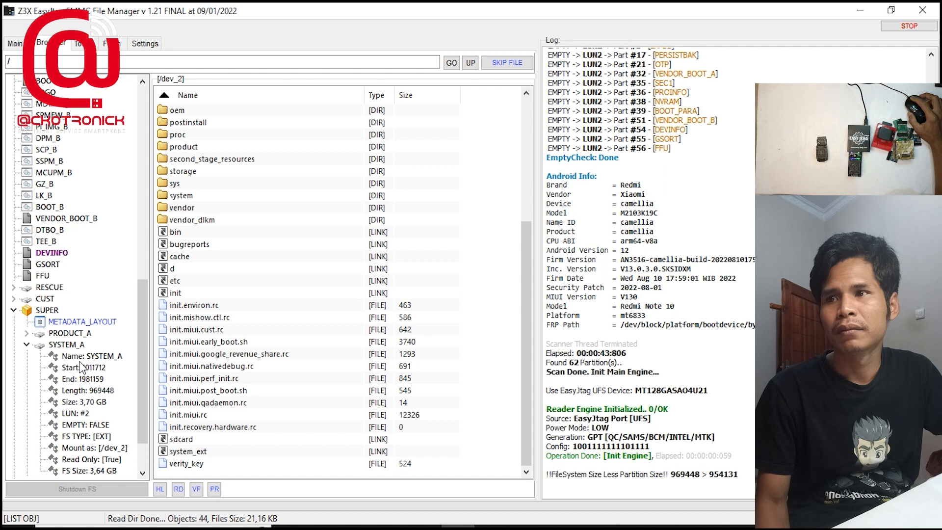
pyautogui.scroll(-2, 81, 367)
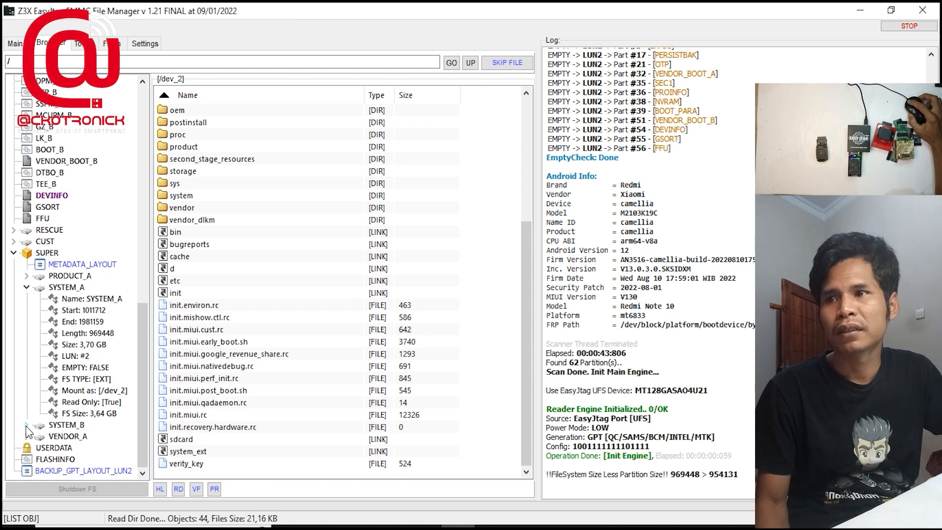
# Open the SYSTEM_B partition inside SUPER to view its contents, and review the whole partition tree
pyautogui.click(63, 426)
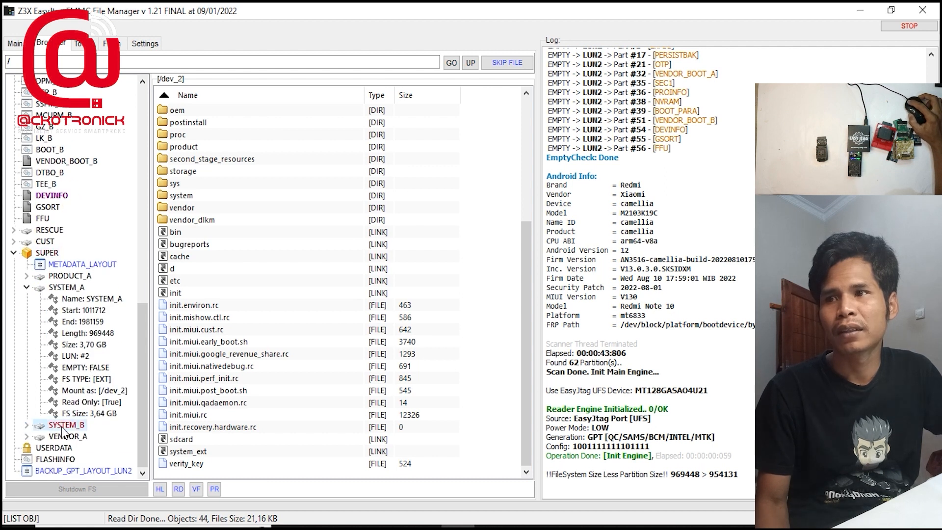
pyautogui.doubleClick(63, 426)
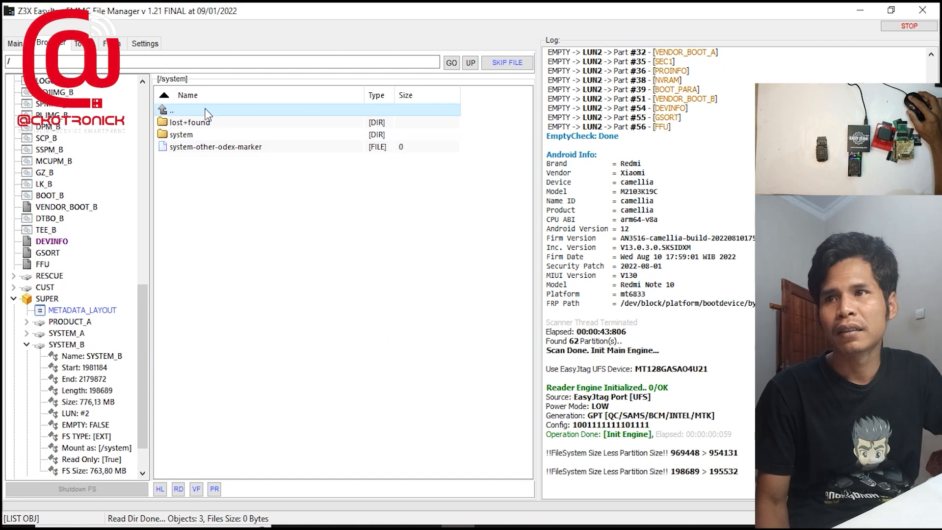
pyautogui.moveTo(140, 323); pyautogui.dragTo(183, 205)
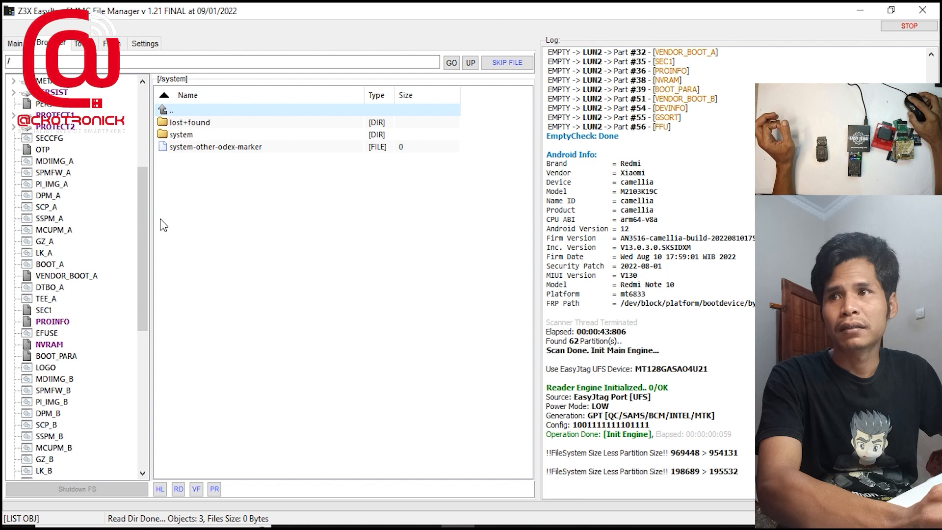
pyautogui.moveTo(147, 204); pyautogui.dragTo(174, 358)
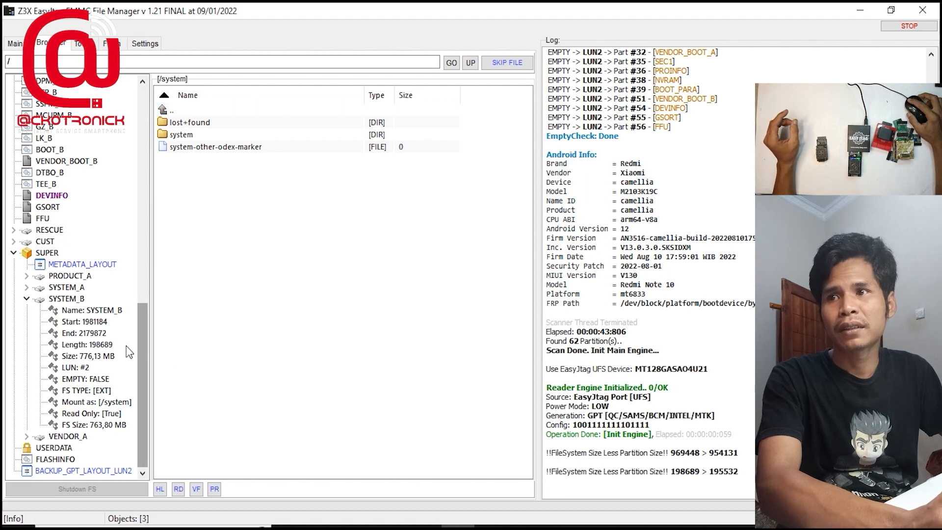
pyautogui.moveTo(146, 320); pyautogui.dragTo(210, 101)
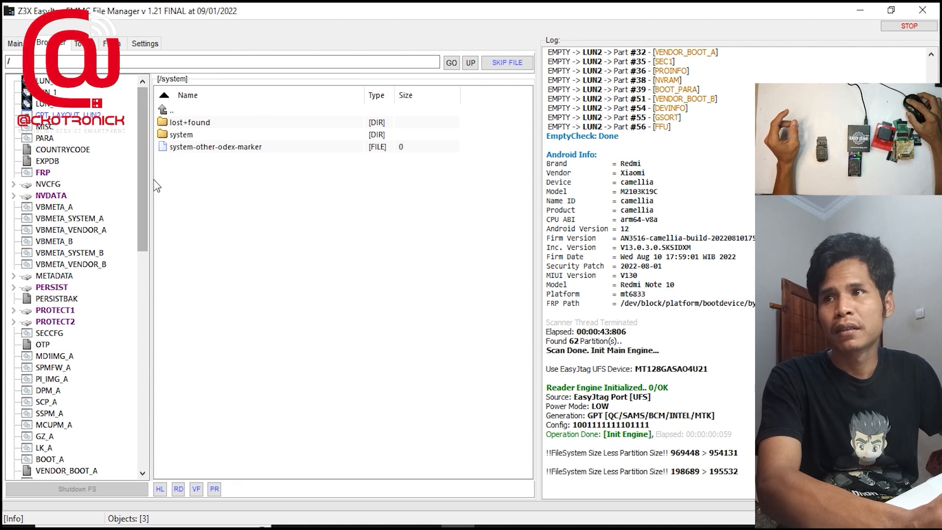
pyautogui.moveTo(147, 178); pyautogui.dragTo(147, 455)
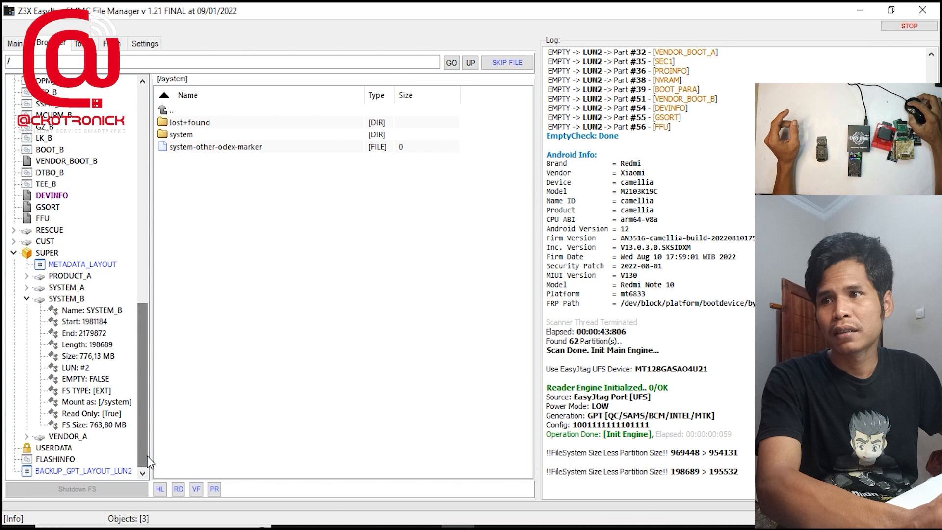
pyautogui.moveTo(142, 385); pyautogui.dragTo(106, 70)
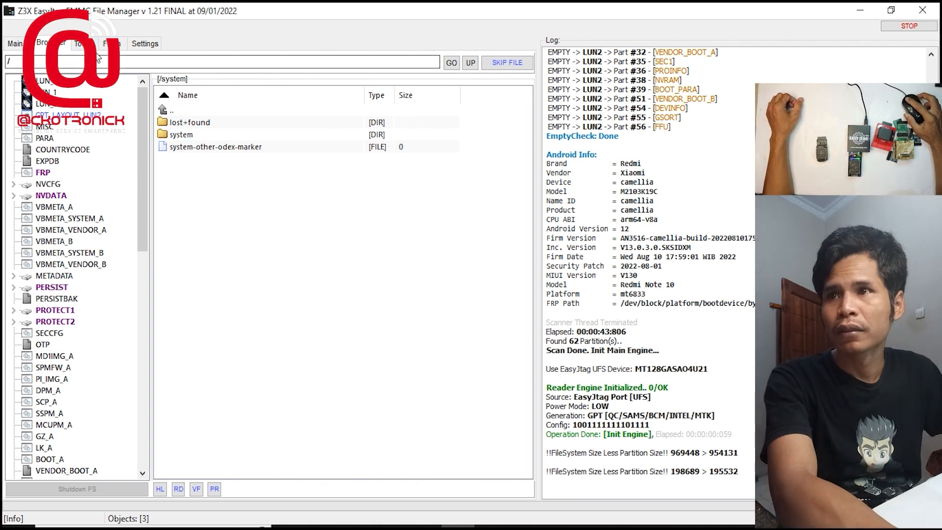
# Read the Android info with the Android tools and examine the vendor through Android version lines in the log
pyautogui.click(93, 44)
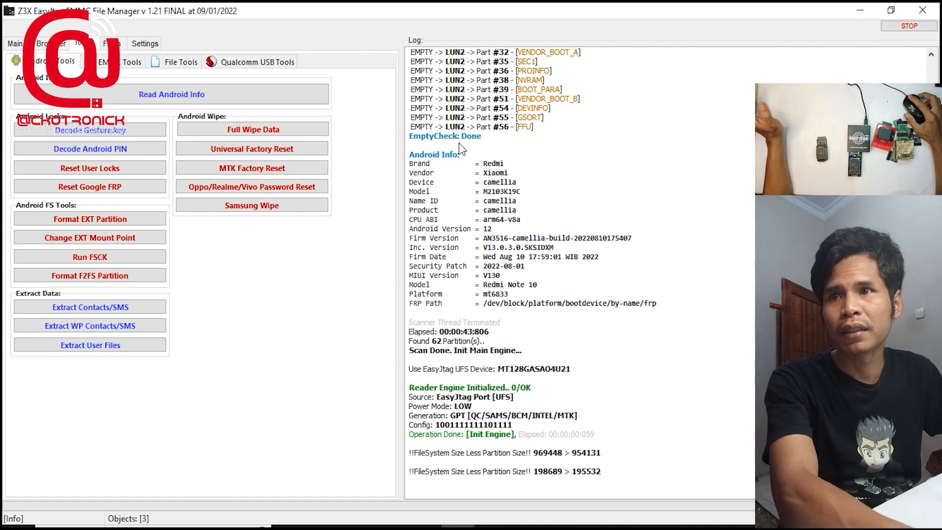
pyautogui.click(219, 94)
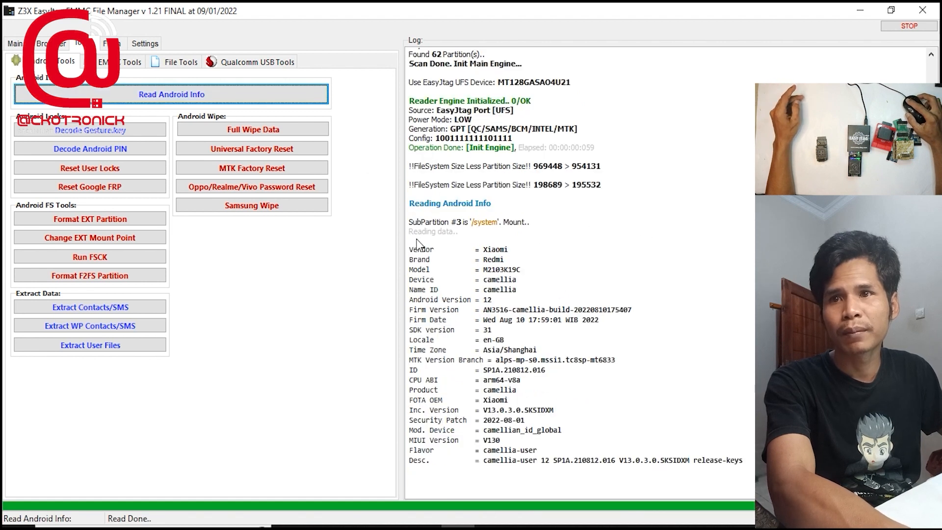
pyautogui.moveTo(410, 246); pyautogui.dragTo(492, 300)
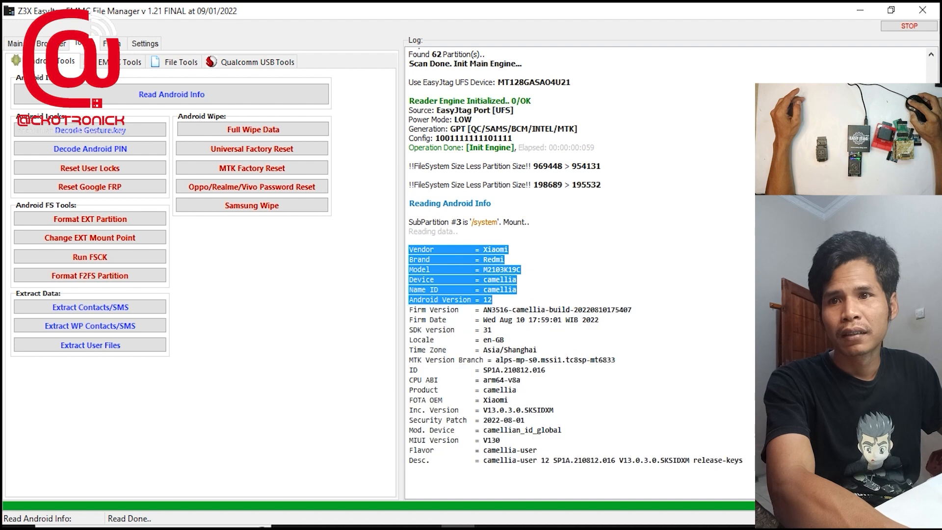
pyautogui.click(493, 300)
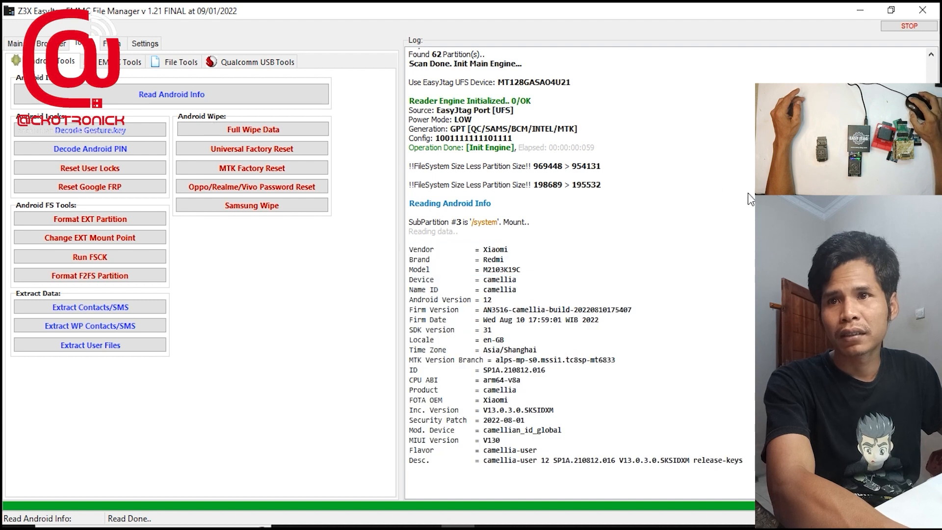
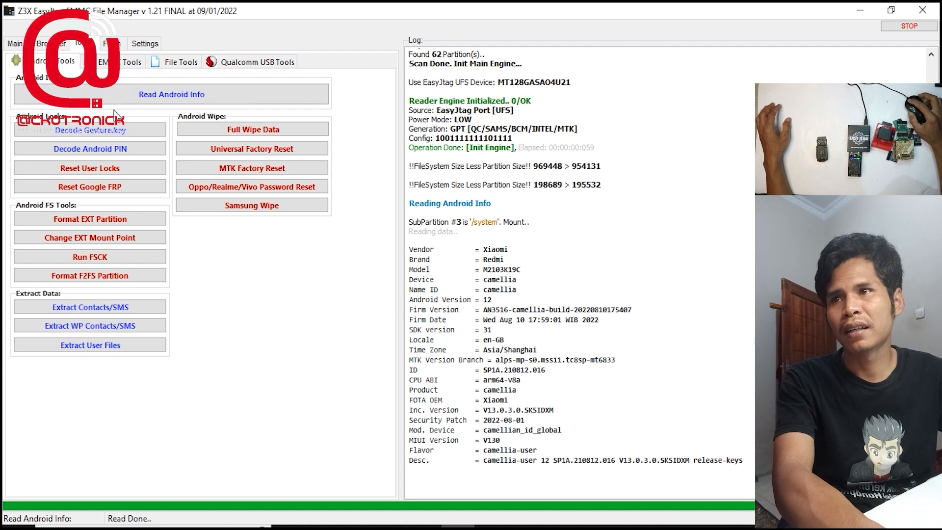
# Close the current UFS session and try connecting to the chip through EasyJtag UFS again
pyautogui.click(139, 63)
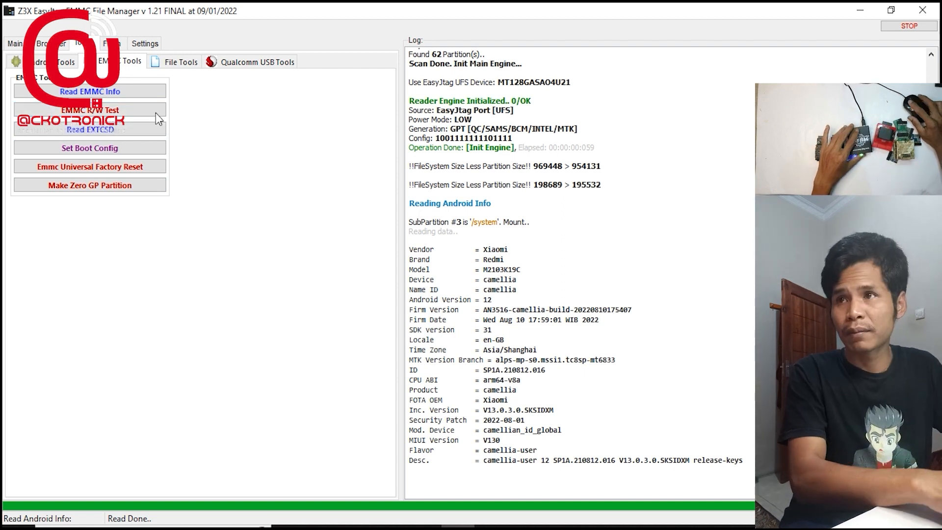
pyautogui.click(17, 44)
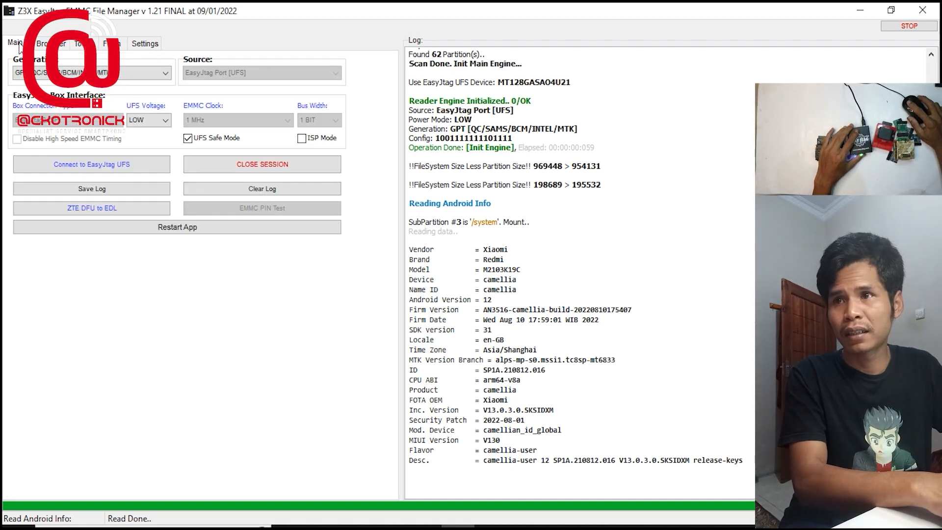
pyautogui.click(255, 163)
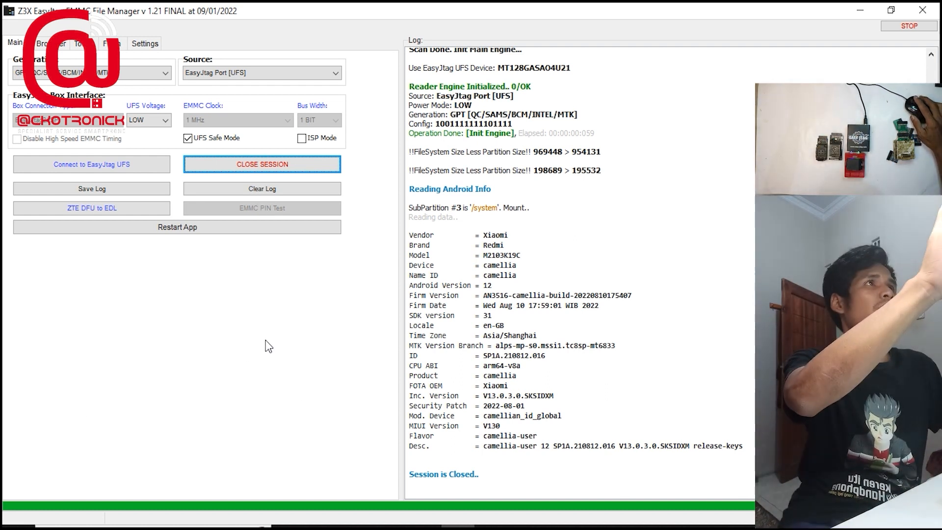
pyautogui.click(128, 165)
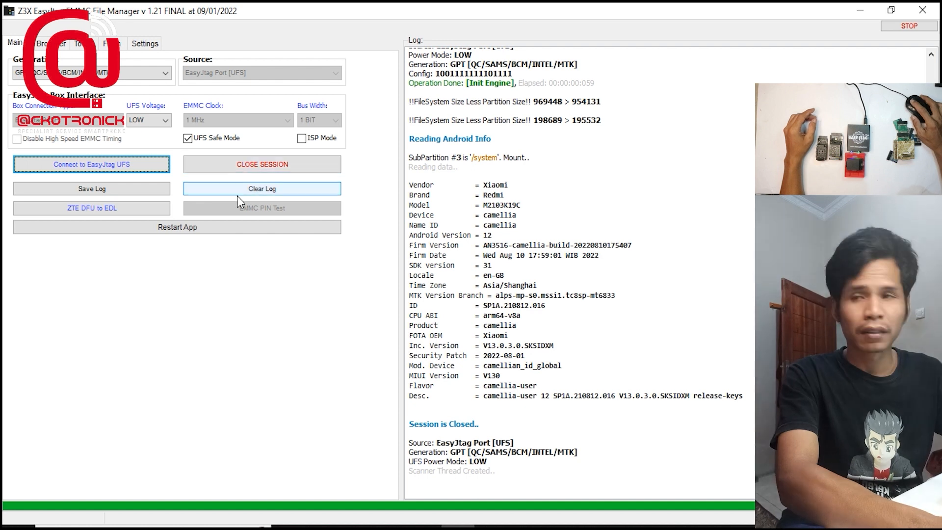
pyautogui.click(242, 171)
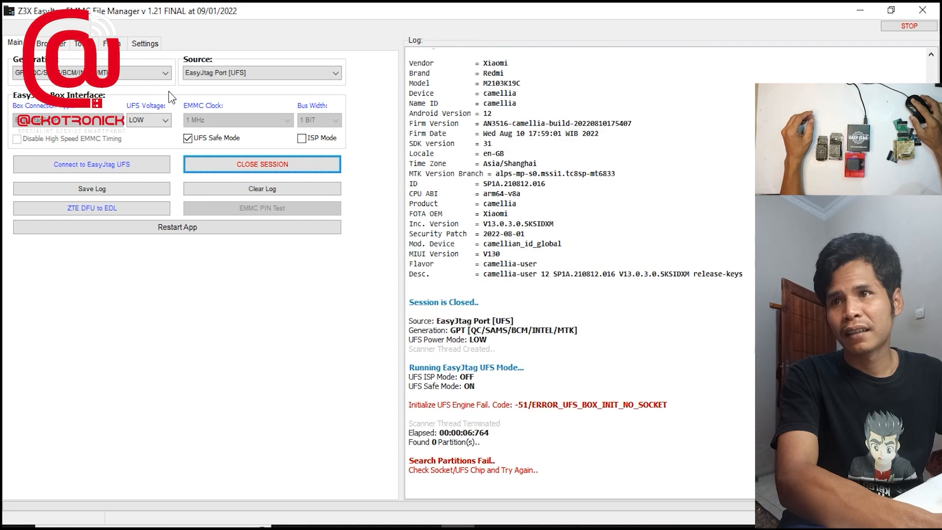
# Set the source to EasyJtag Port [EMMC/SD/MMC] with a 36 MHz EMMC clock and 4 BIT bus width
pyautogui.click(227, 72)
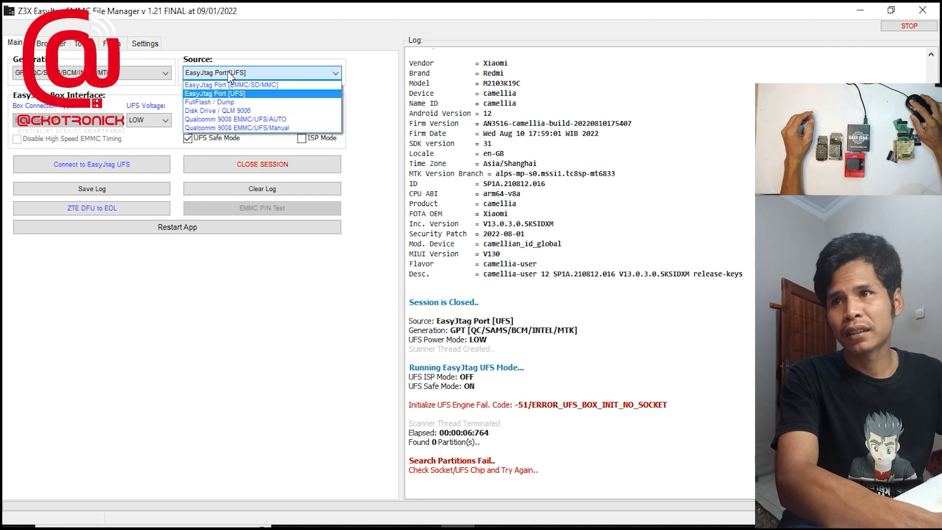
pyautogui.click(233, 84)
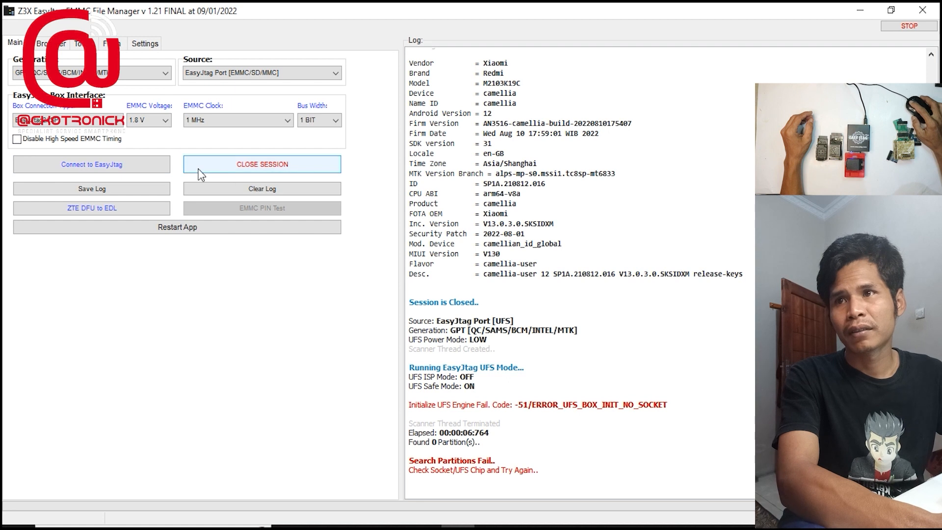
pyautogui.click(218, 121)
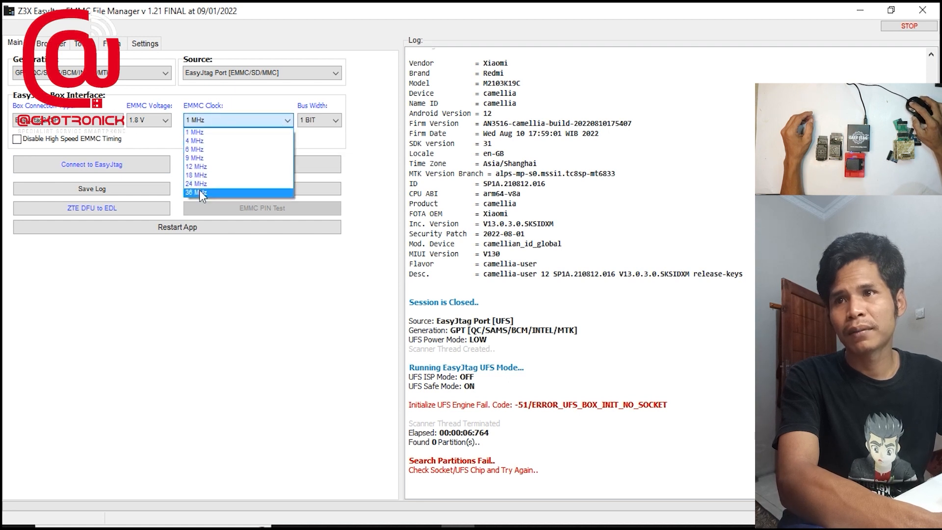
pyautogui.click(200, 193)
pyautogui.click(317, 121)
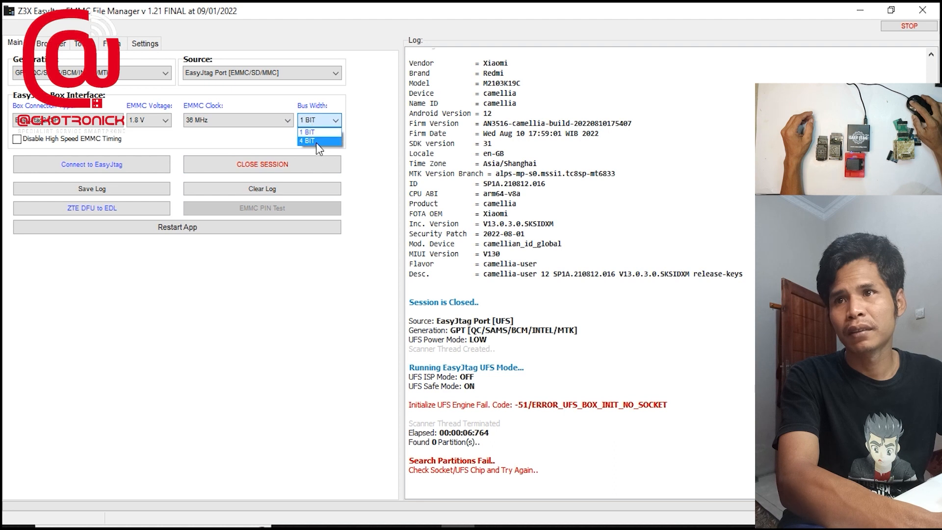
pyautogui.click(319, 141)
# Try connecting through EasyJtag2/E-Socket with 8 BIT bus width and a 42 MHz EMMC clock
pyautogui.click(90, 121)
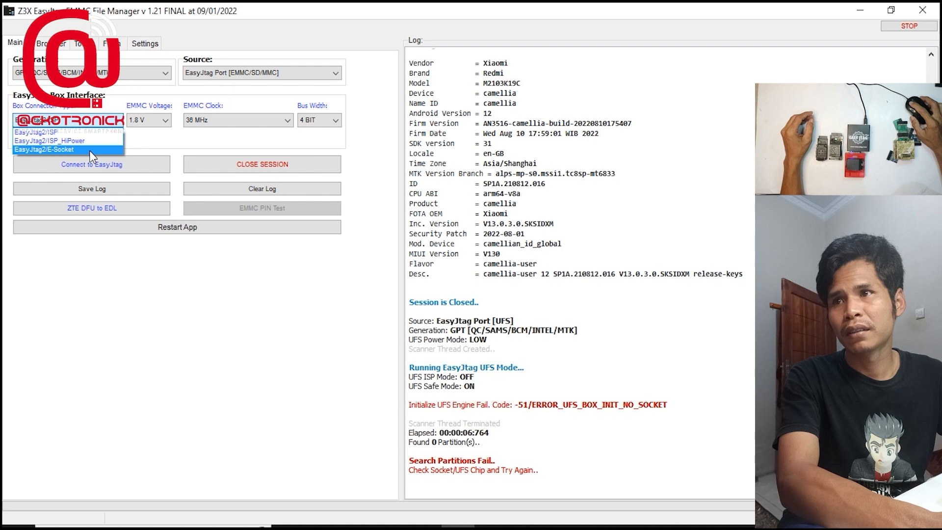
pyautogui.click(89, 150)
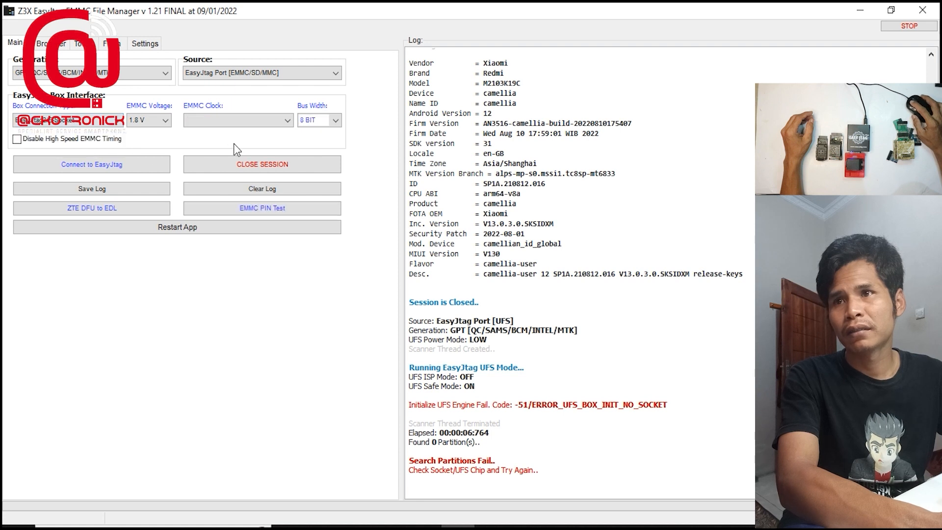
pyautogui.click(319, 120)
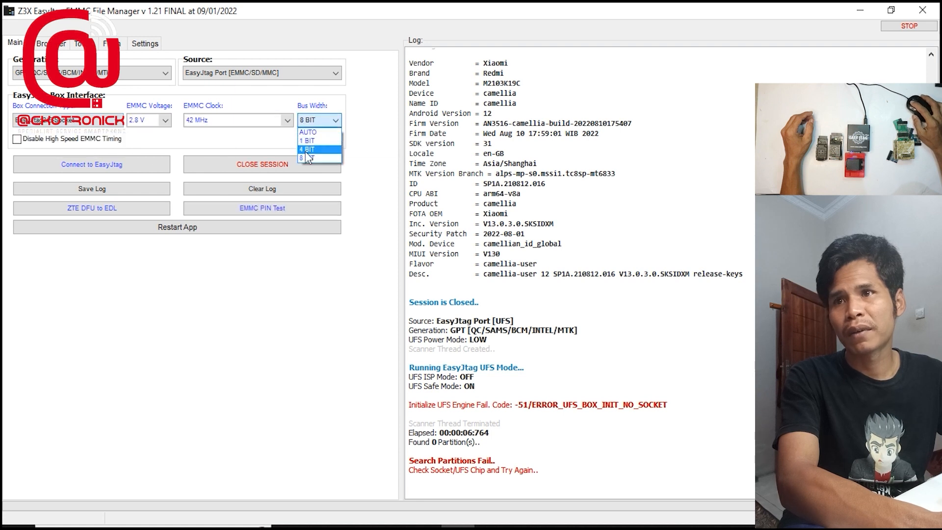
pyautogui.click(305, 158)
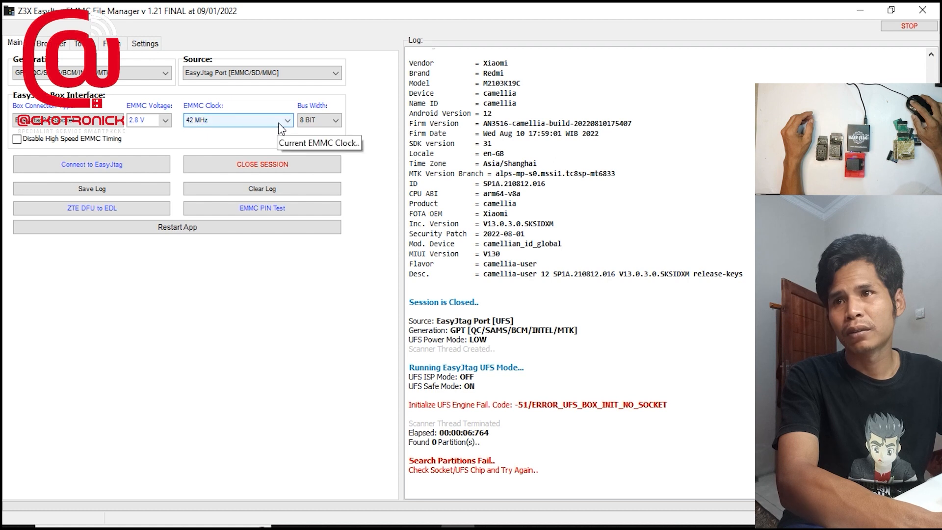
pyautogui.click(284, 122)
pyautogui.click(219, 168)
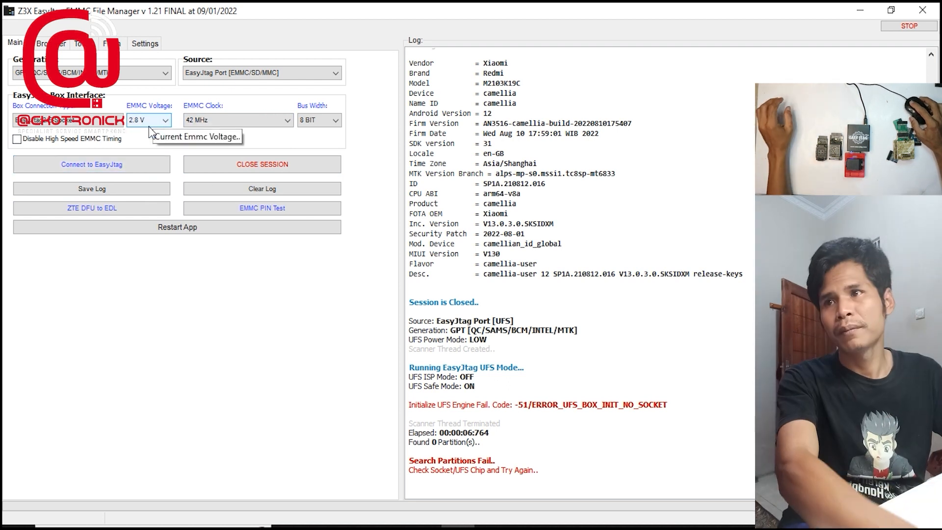
pyautogui.click(128, 166)
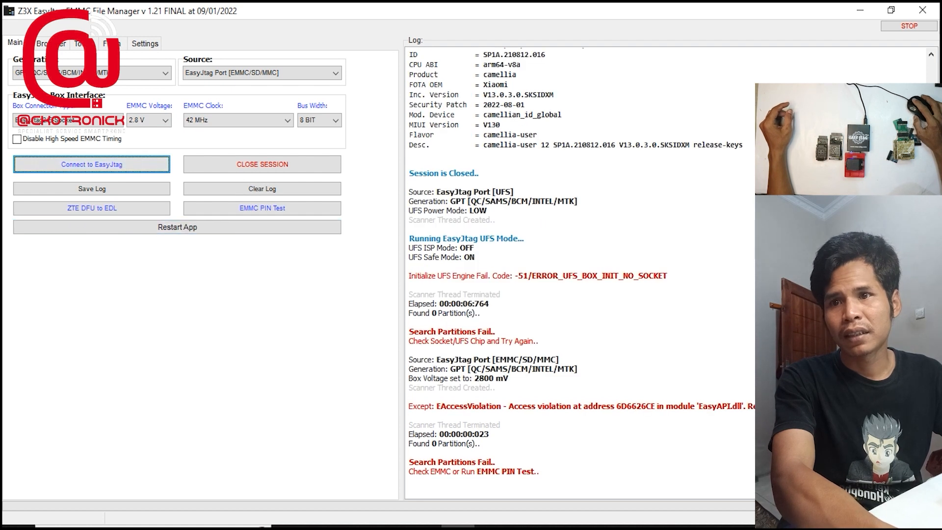
pyautogui.click(165, 163)
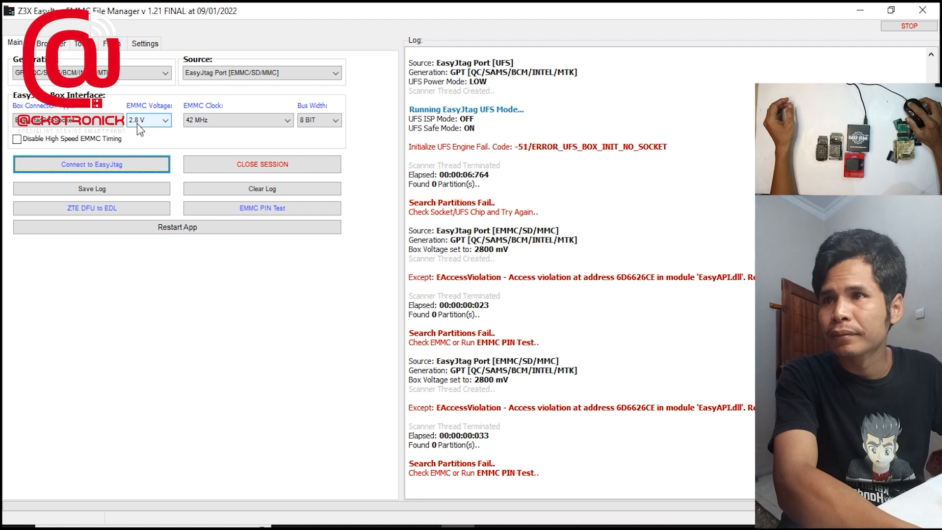
# Connect to the EMMC chip through the E-Socket with AUTO bus width and a 42 MHz clock
pyautogui.click(86, 124)
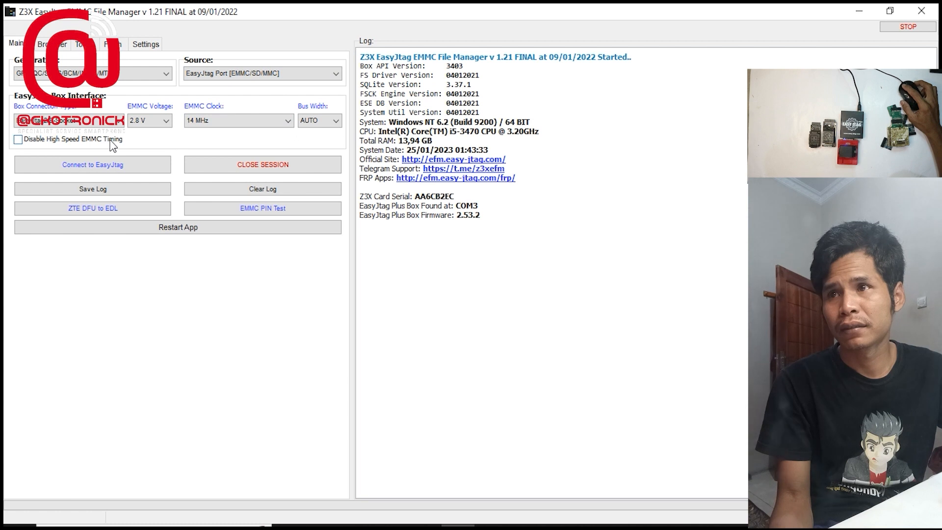
pyautogui.click(334, 120)
pyautogui.click(309, 132)
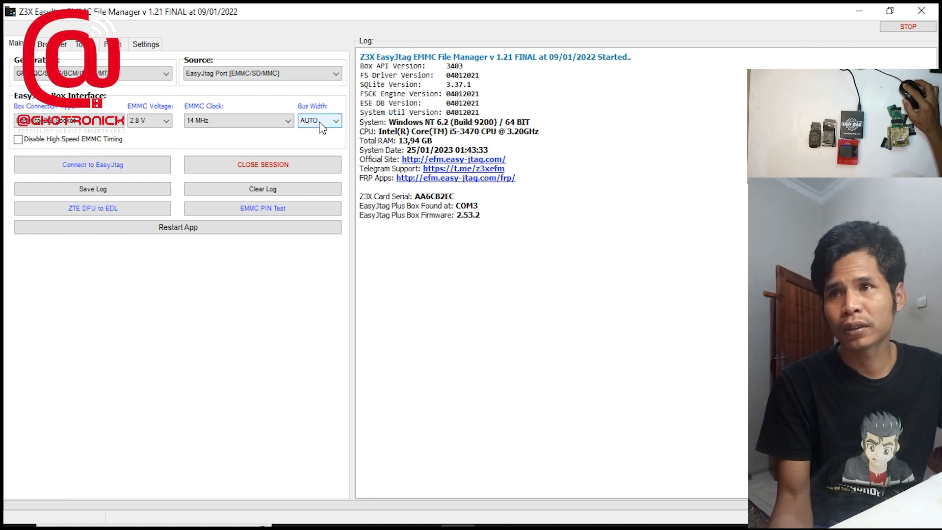
pyautogui.click(230, 120)
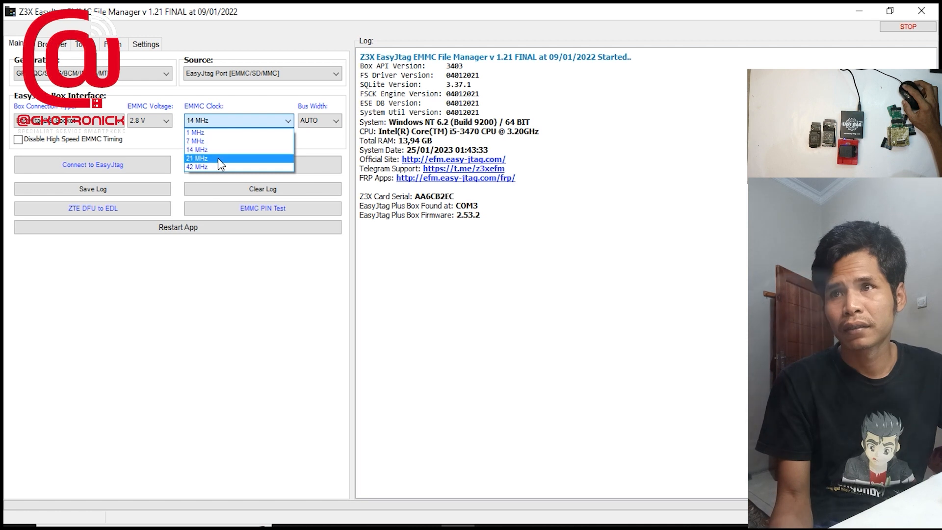
pyautogui.click(222, 165)
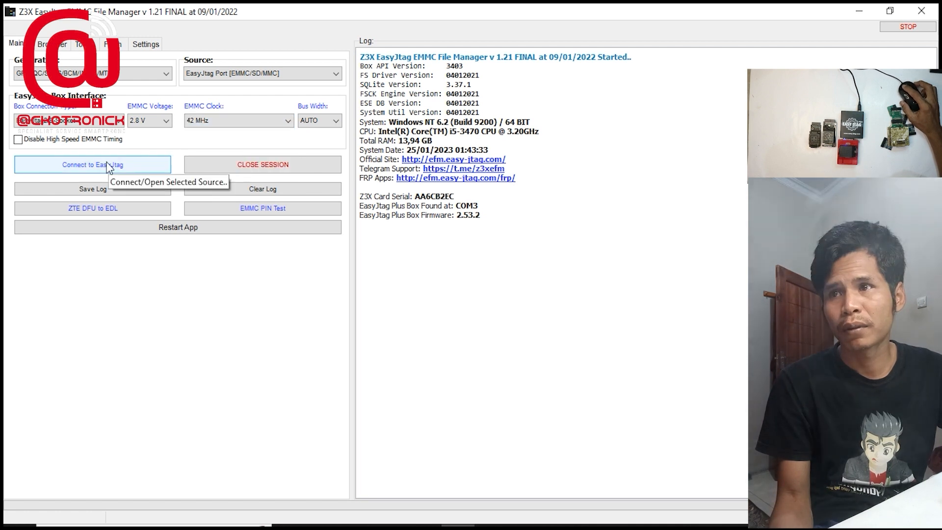
pyautogui.click(108, 167)
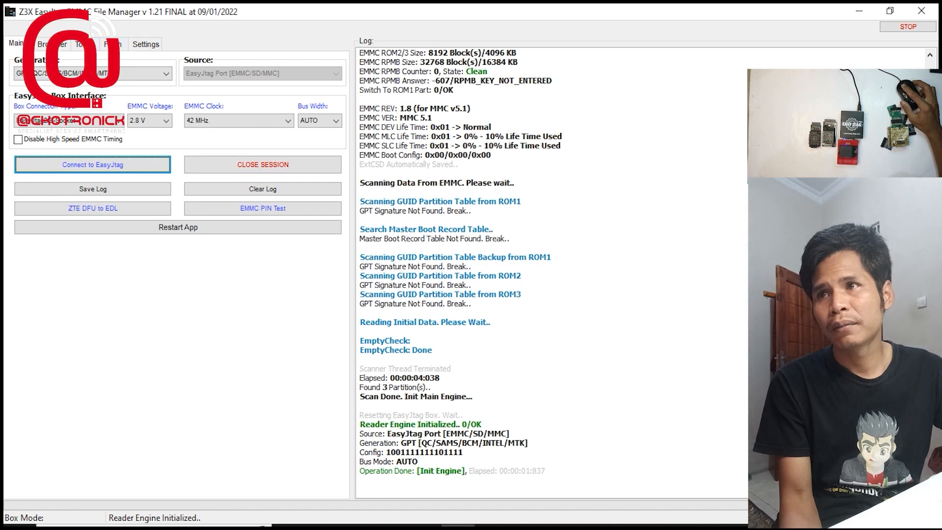
# Read the EMMC info of the connected chip with the EMMC tools
pyautogui.click(84, 44)
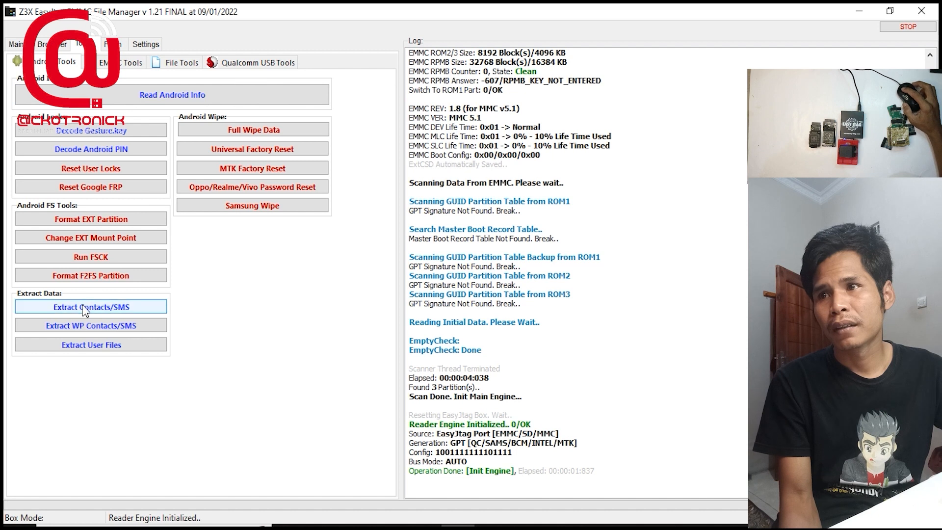
pyautogui.click(123, 64)
pyautogui.click(121, 95)
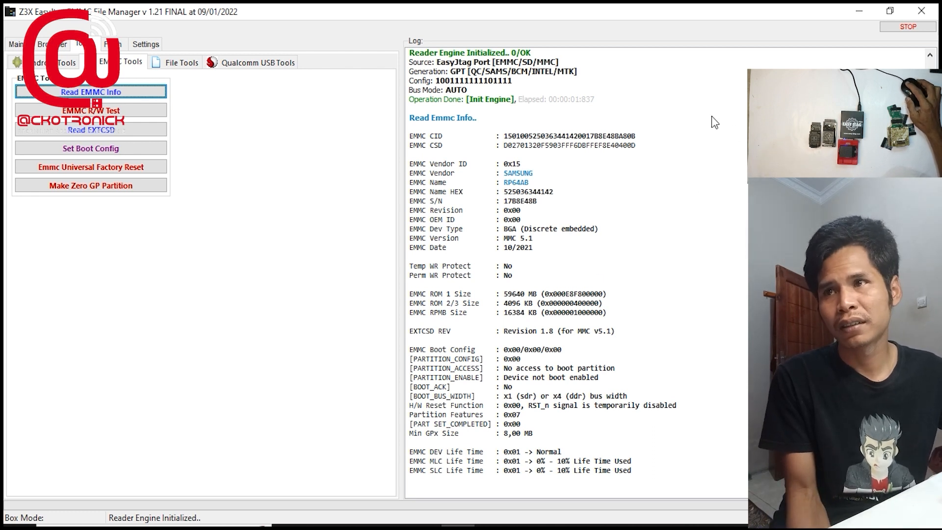
# Run the EMMC R/W test on the chip and examine its speed statistics in the log
pyautogui.click(109, 116)
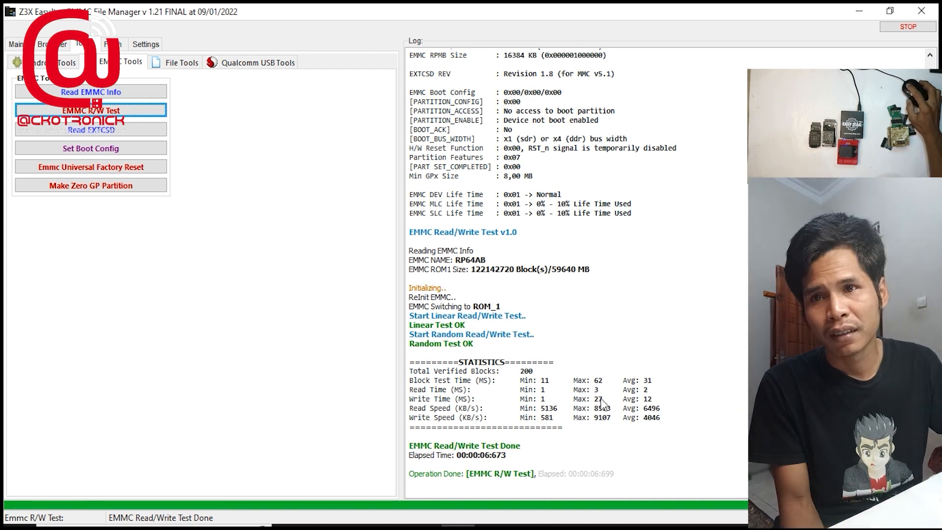
pyautogui.moveTo(722, 356); pyautogui.dragTo(712, 394)
pyautogui.click(742, 319)
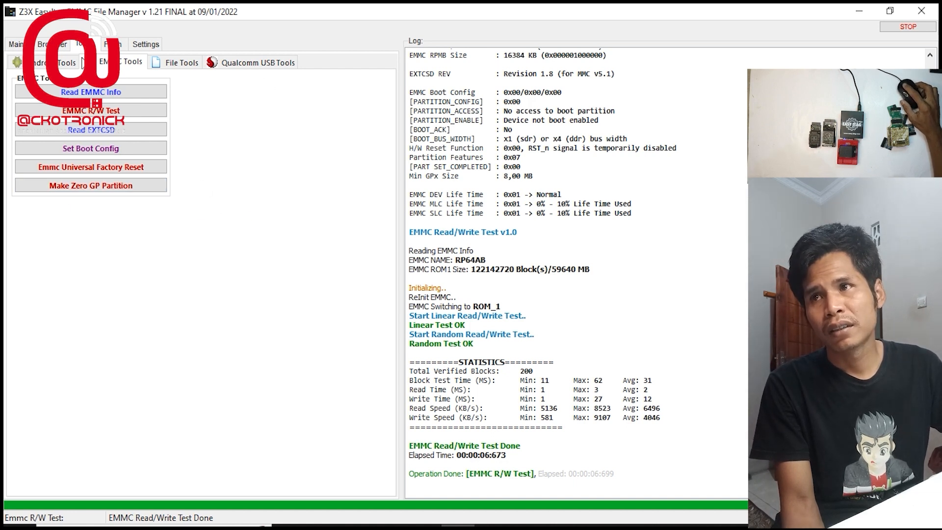
# Look through the BIN files offered for sparse packing in the file tools, and leave without choosing one
pyautogui.click(182, 63)
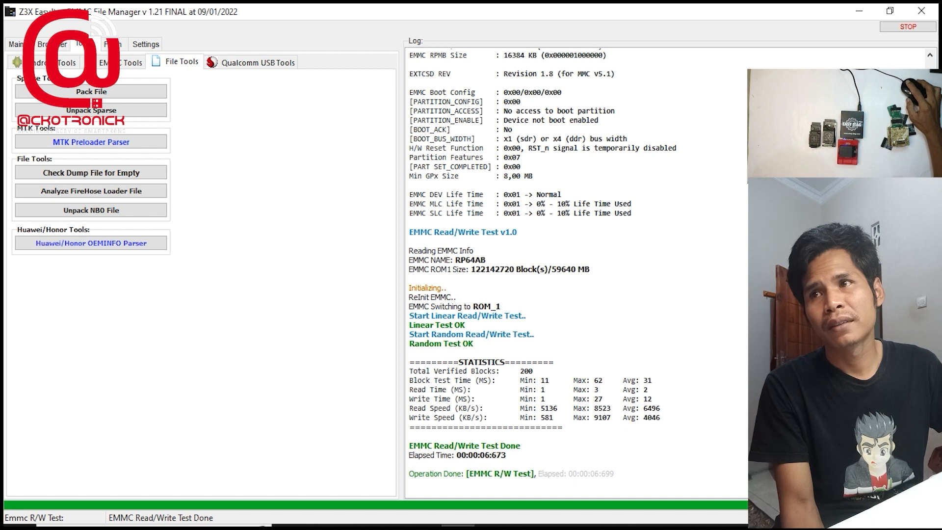
pyautogui.click(139, 101)
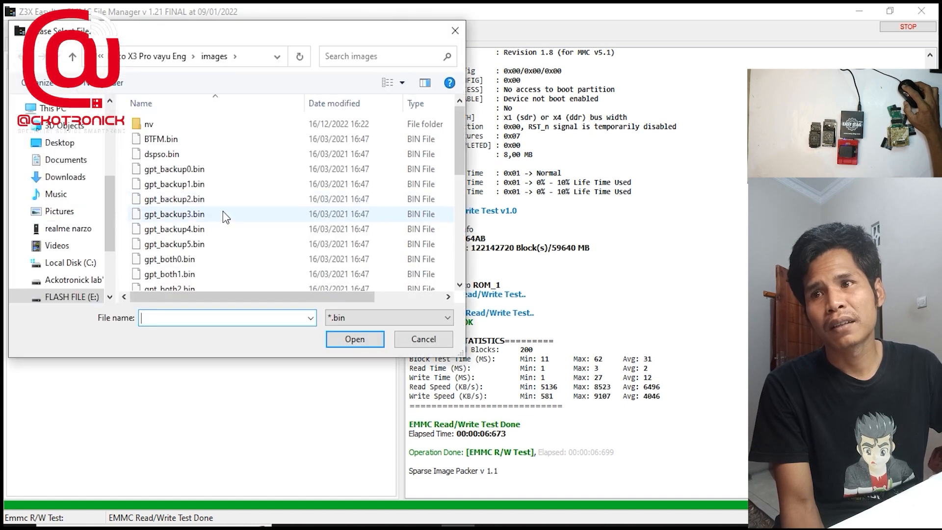
pyautogui.scroll(-6, 191, 245)
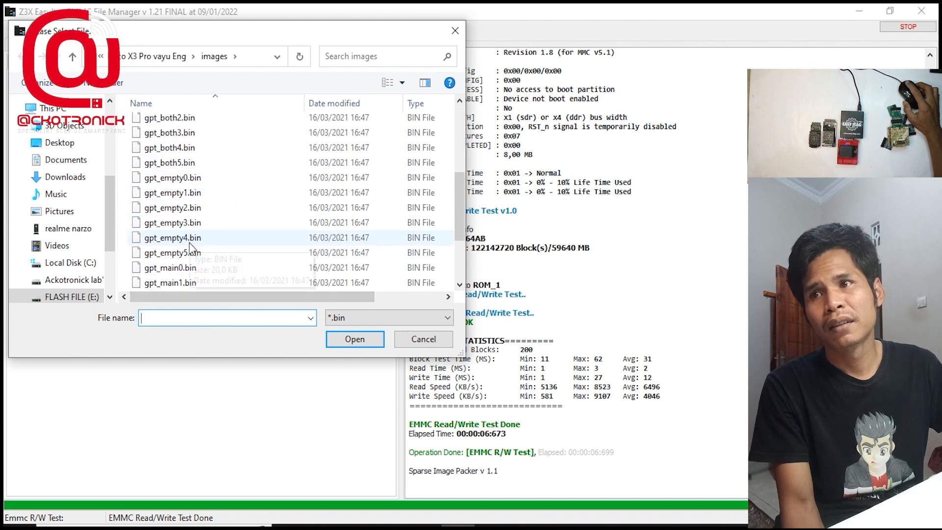
pyautogui.click(455, 31)
# Look through the IMG files offered for sparse unpacking, and leave without choosing one
pyautogui.click(154, 110)
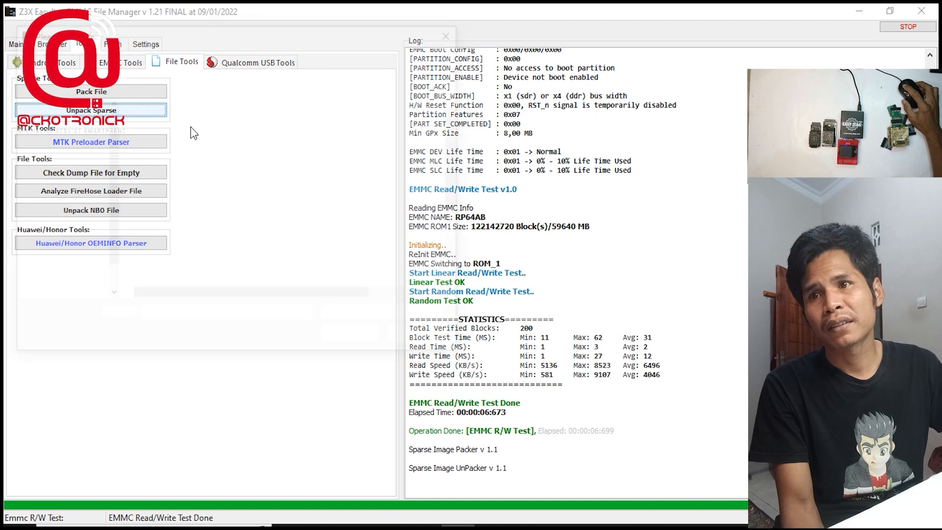
pyautogui.scroll(-2, 283, 241)
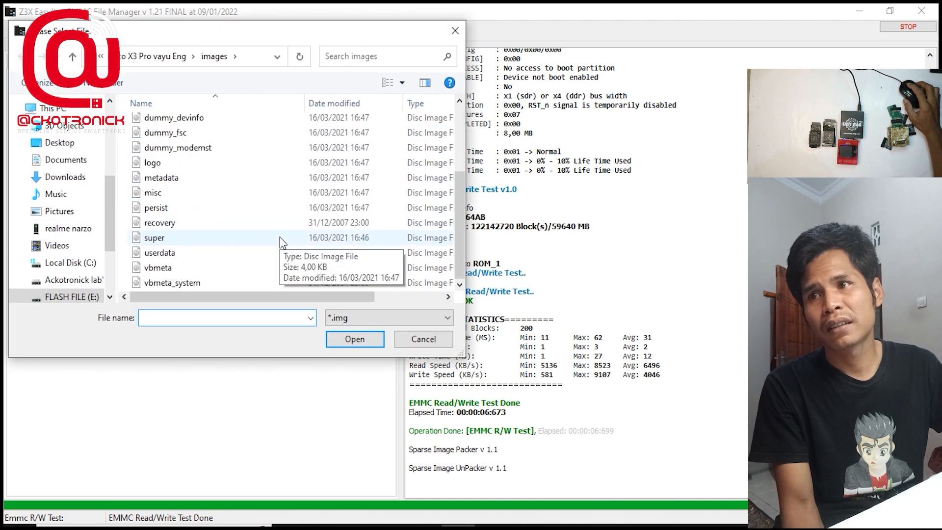
pyautogui.scroll(3, 281, 241)
pyautogui.scroll(-3, 281, 241)
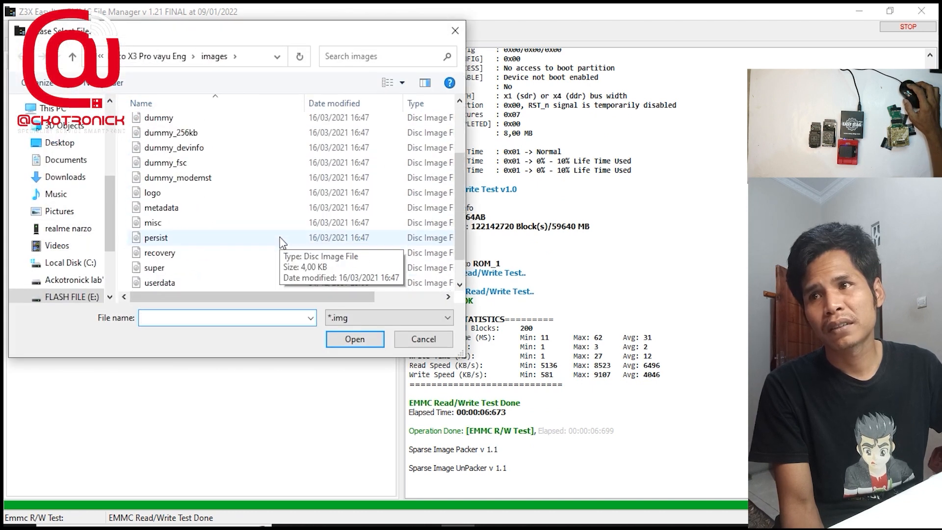
pyautogui.click(455, 31)
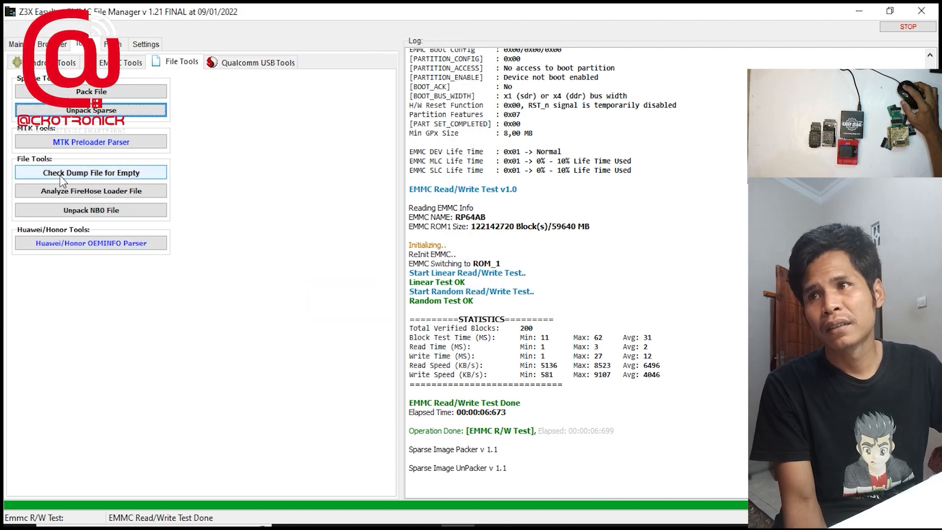
# Find preloader_k65v1_64_bsp.bin in the angelica images folder for the MTK Preloader Parser, leave without choosing it, and view the Qualcomm USB erase tools
pyautogui.click(94, 145)
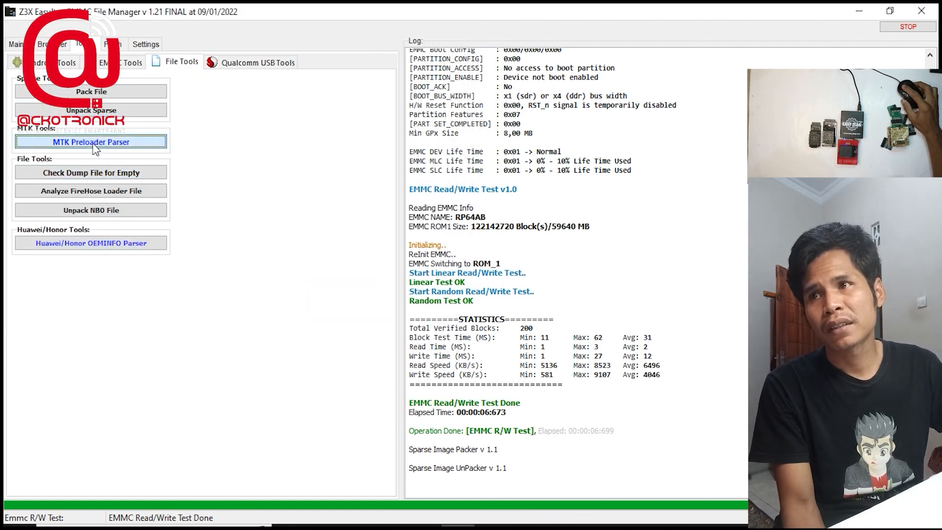
pyautogui.scroll(-3, 281, 157)
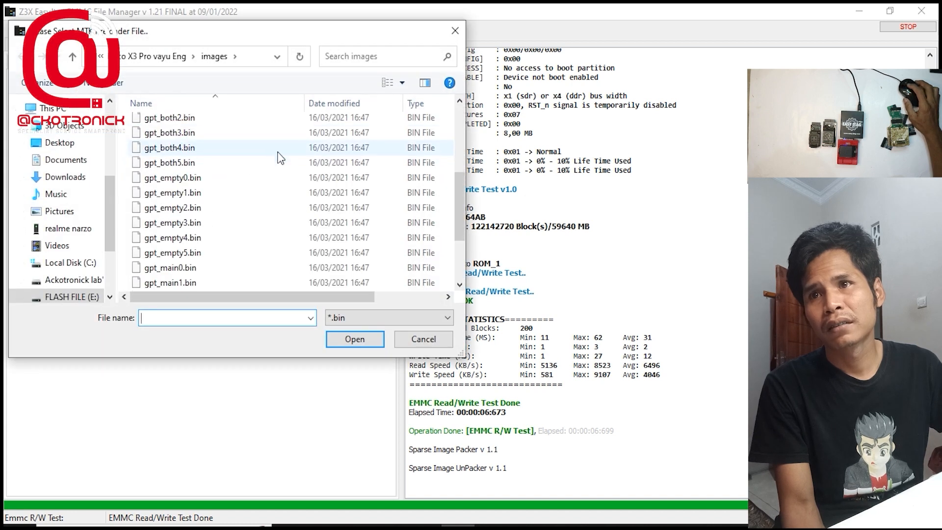
pyautogui.scroll(-3, 281, 157)
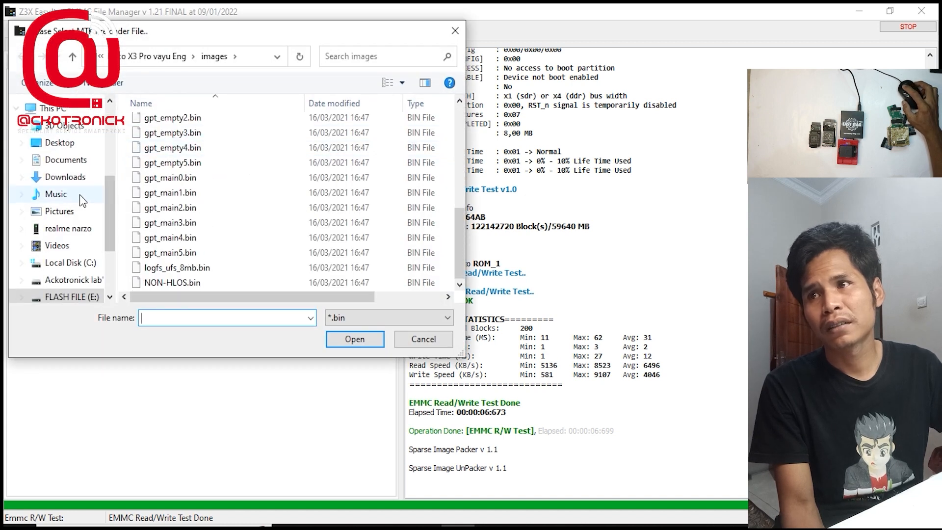
pyautogui.click(77, 144)
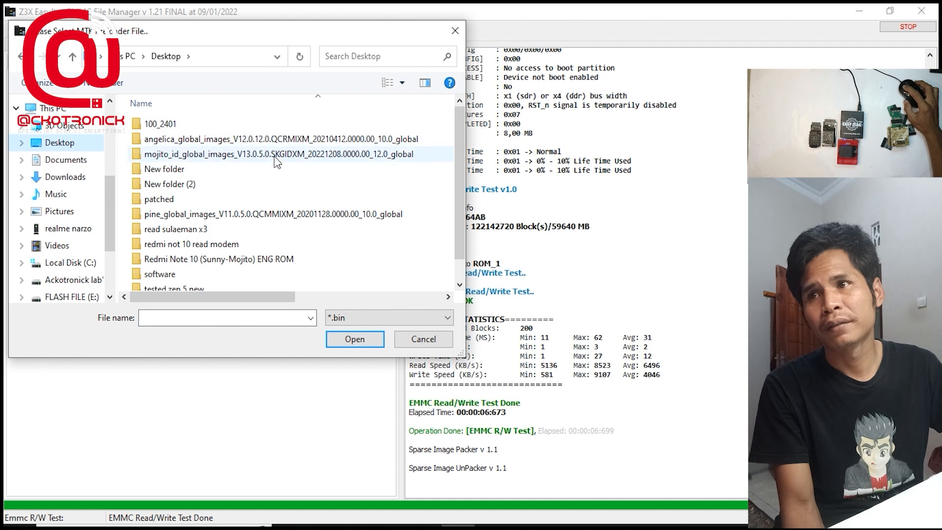
pyautogui.doubleClick(235, 138)
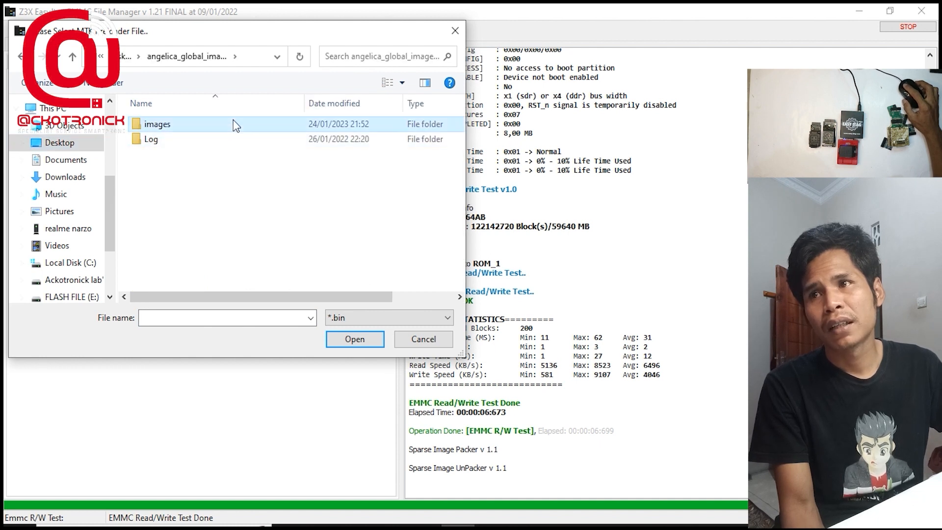
pyautogui.doubleClick(234, 123)
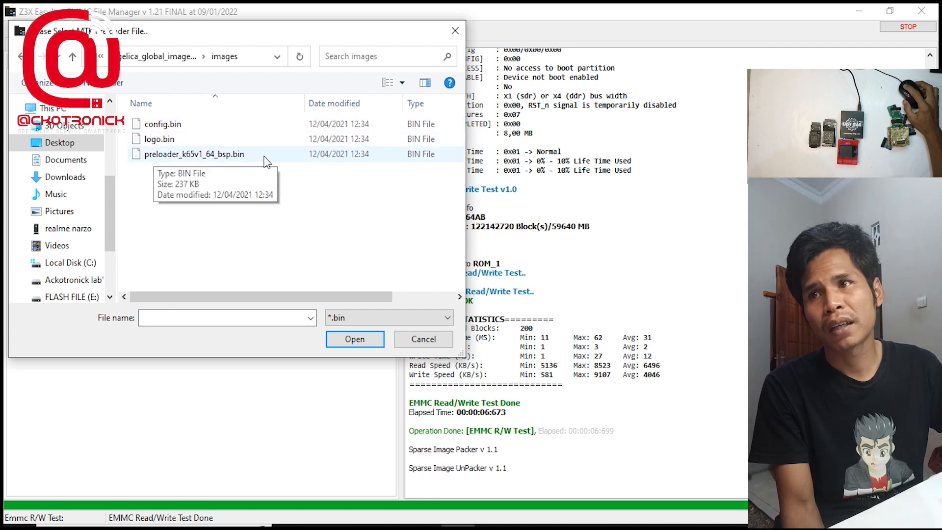
pyautogui.click(454, 33)
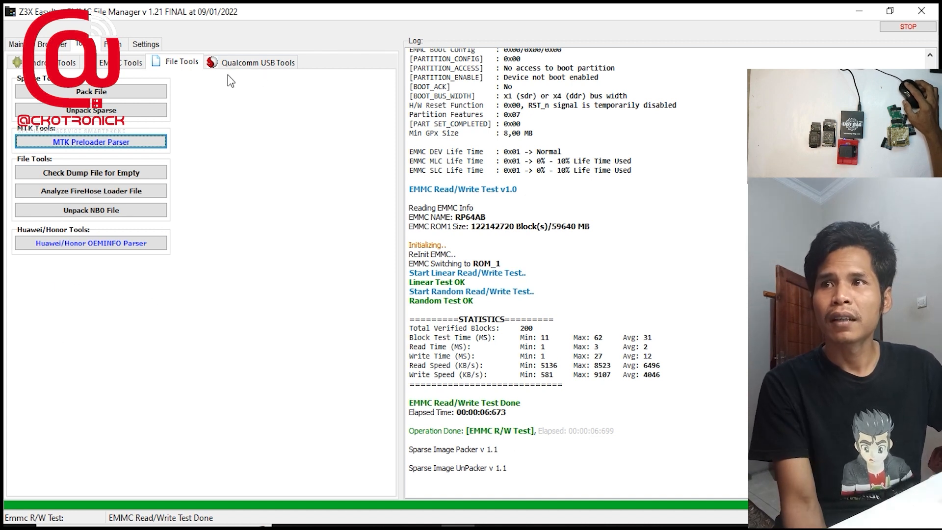
pyautogui.click(255, 62)
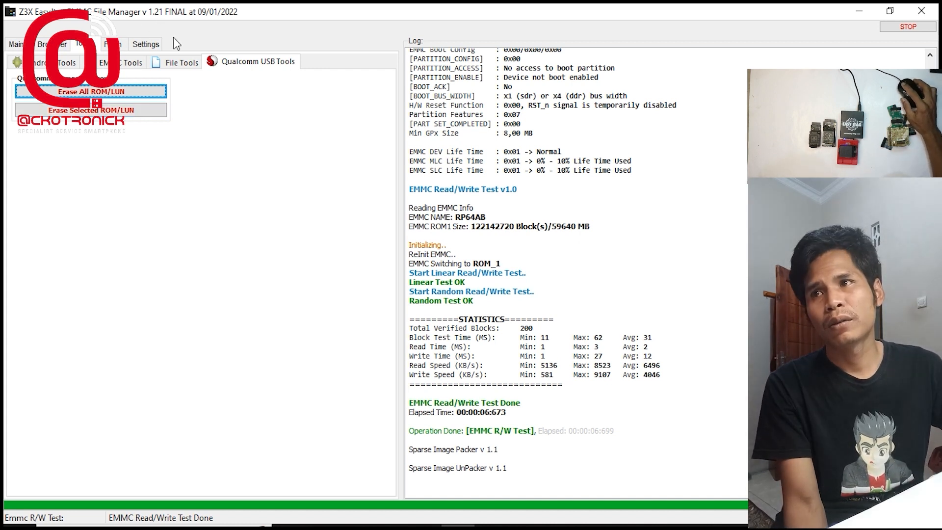
# Load the images folder inside pine_global_images_V11.0.5.0.QCMMIXM_20201128.0000.00_10.0_global from the desktop as the Qualcomm flash folder
pyautogui.click(122, 45)
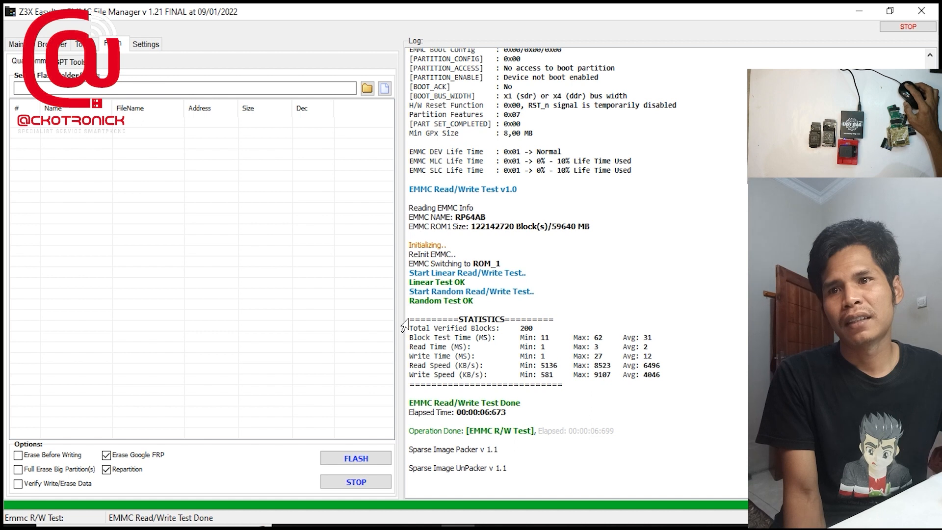
pyautogui.click(366, 92)
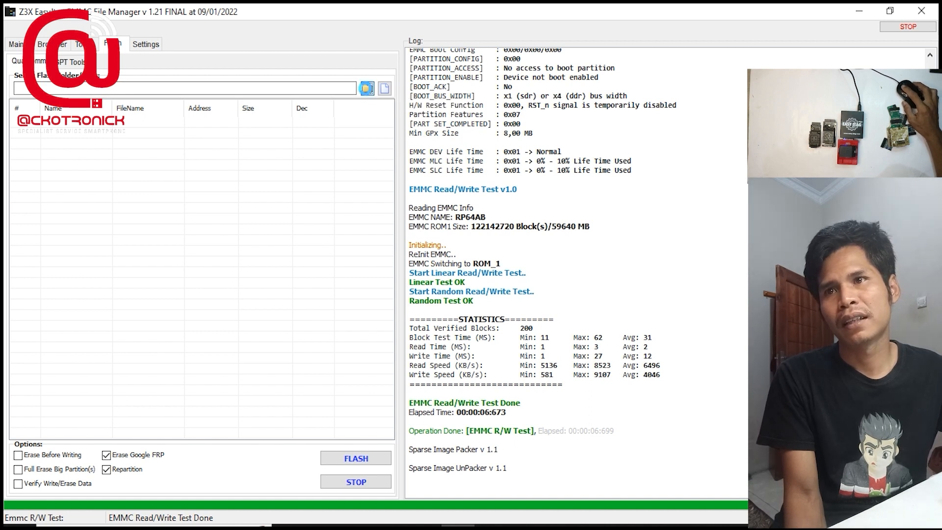
pyautogui.scroll(-3, 553, 291)
pyautogui.moveTo(586, 244); pyautogui.dragTo(577, 320)
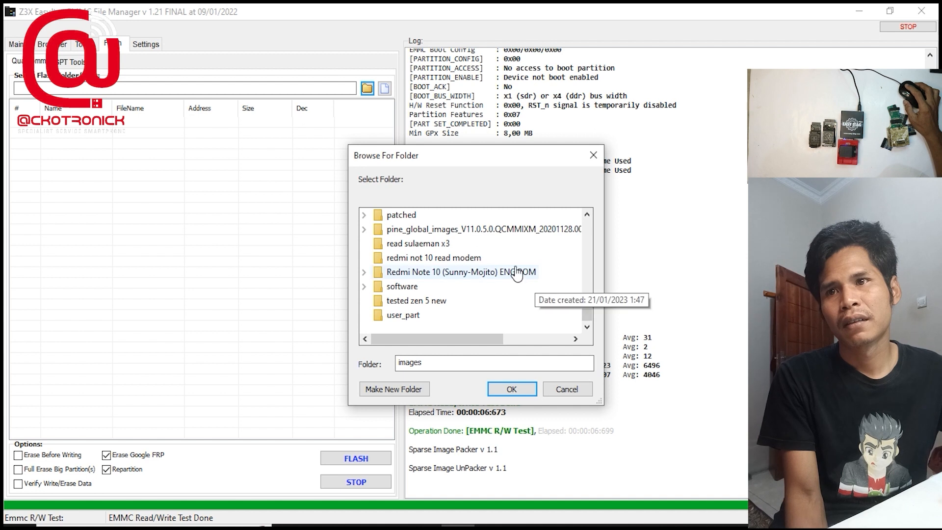
pyautogui.scroll(2, 539, 270)
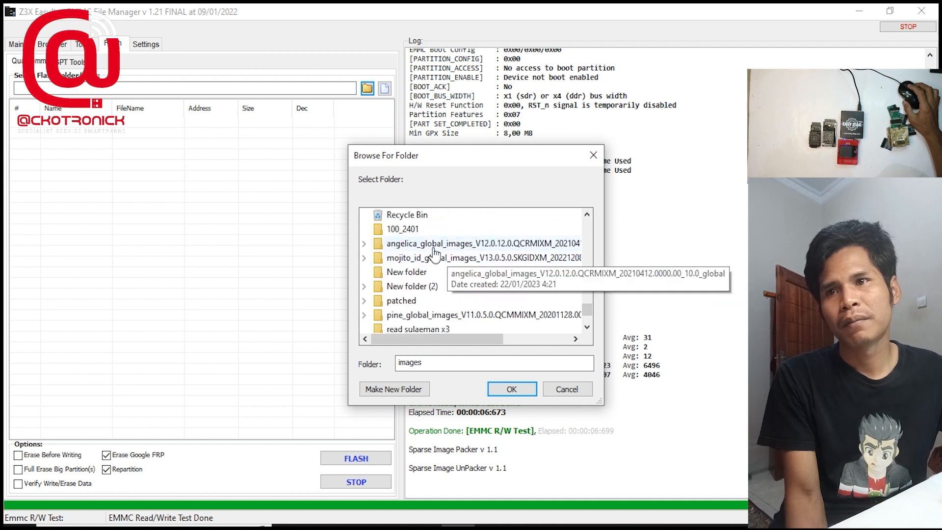
pyautogui.scroll(-1, 442, 273)
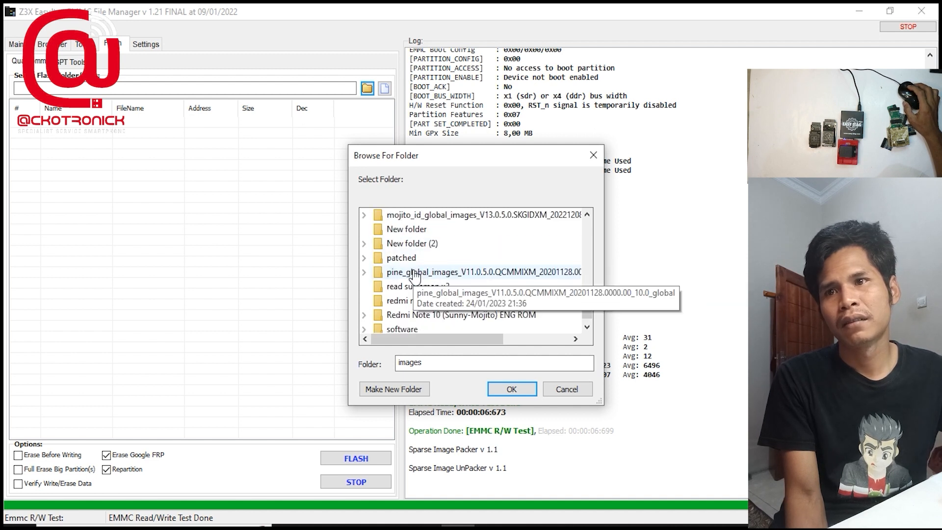
pyautogui.doubleClick(475, 274)
pyautogui.scroll(-1, 474, 273)
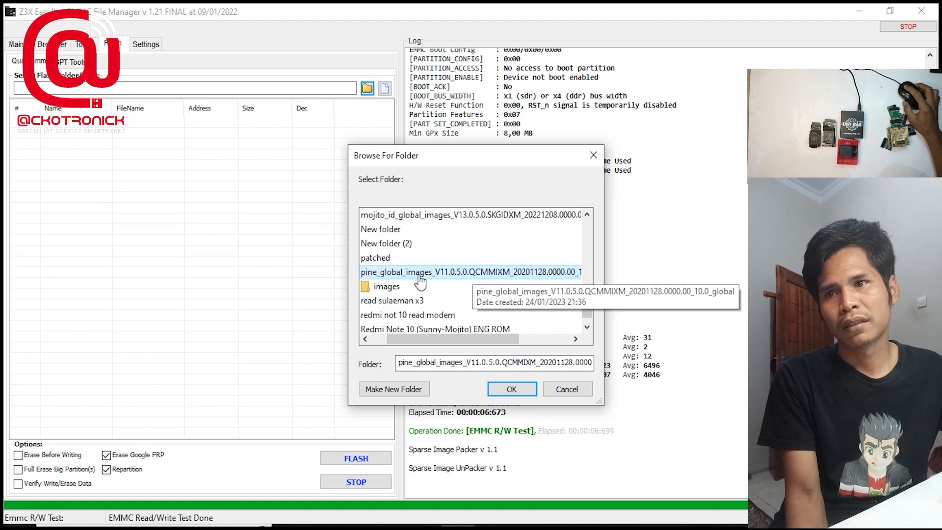
pyautogui.click(386, 286)
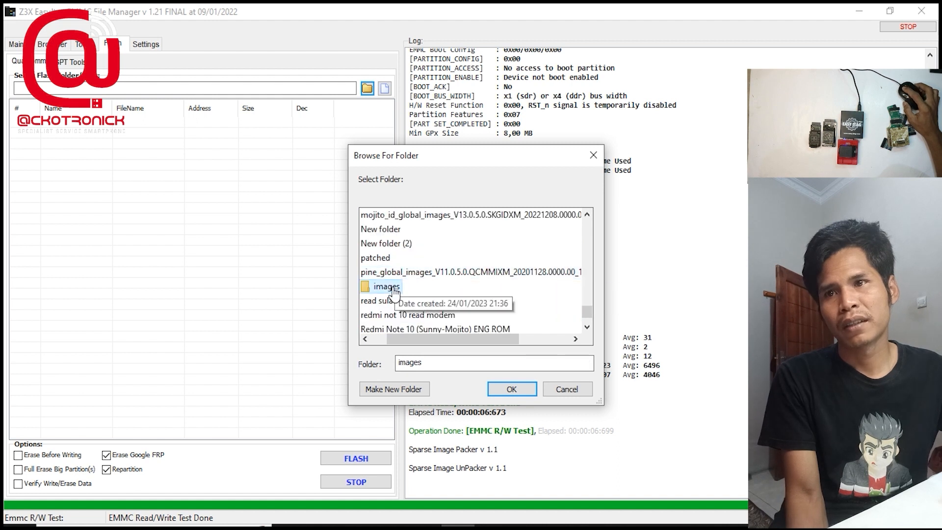
pyautogui.click(510, 389)
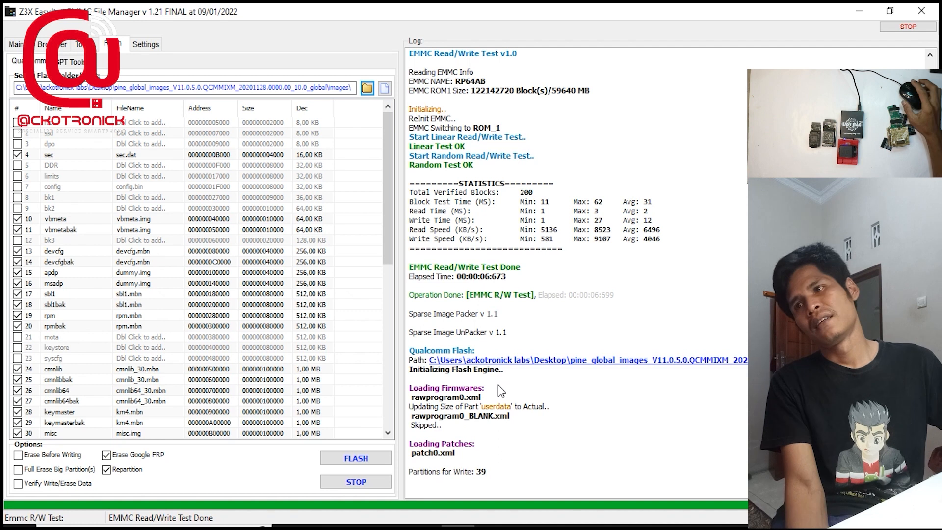
# Examine the loaded firmware's partition list, including which partitions are ticked for writing and their assigned files
pyautogui.scroll(-10, 118, 289)
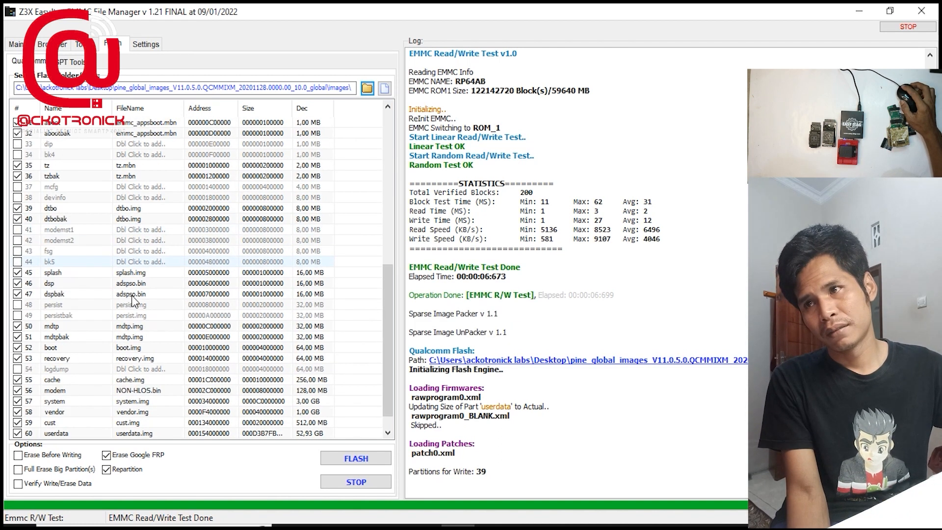
pyautogui.moveTo(385, 294); pyautogui.dragTo(349, 411)
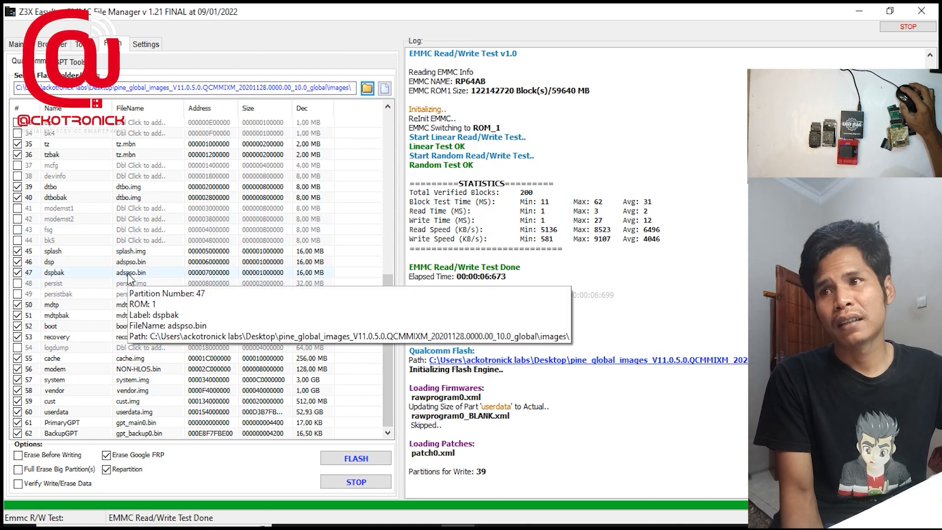
pyautogui.scroll(9, 193, 216)
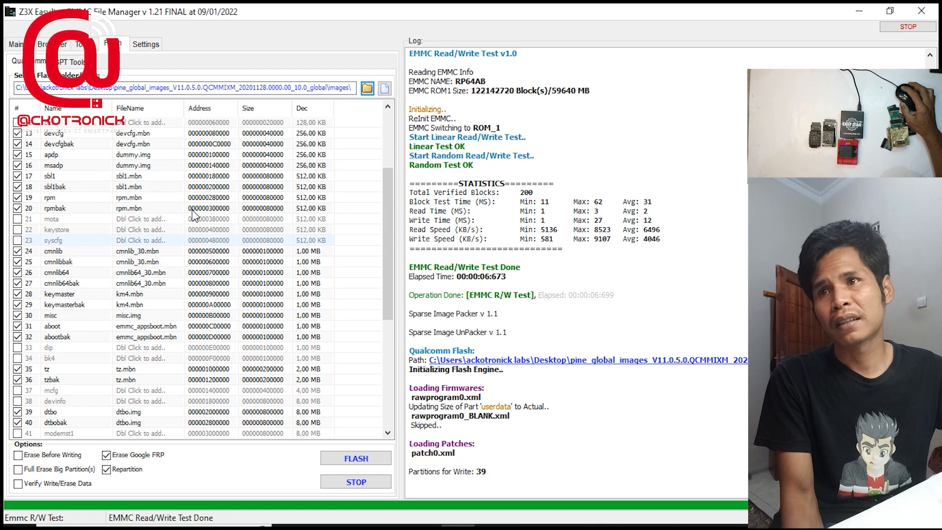
pyautogui.scroll(-9, 193, 216)
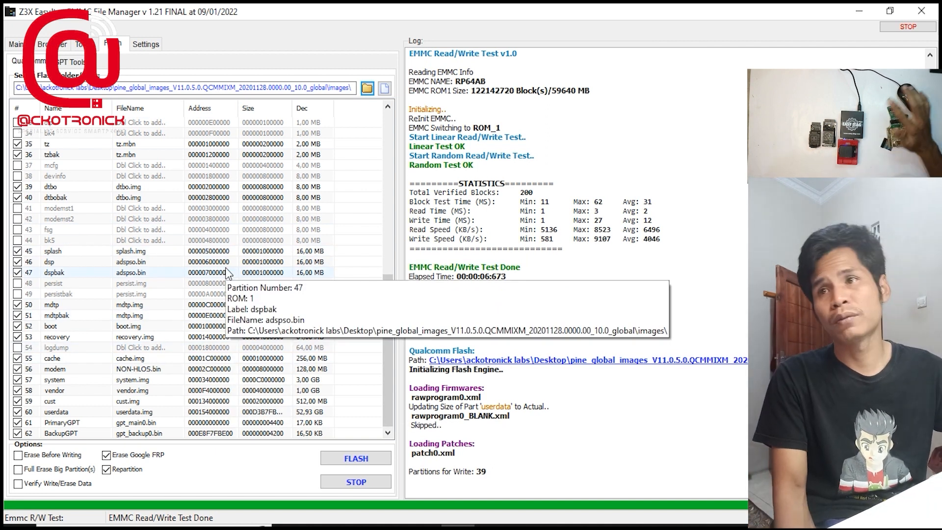
pyautogui.moveTo(143, 223)
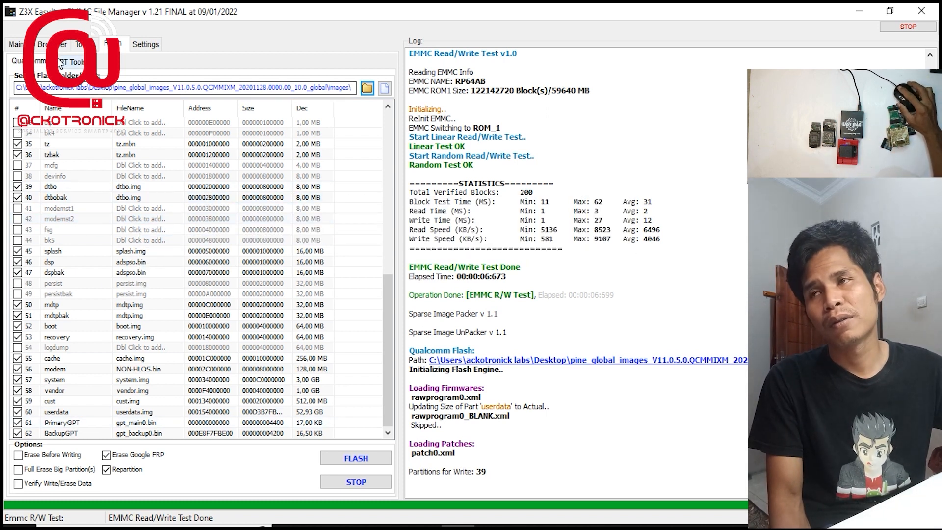
# Check the EasyJtag connection settings on the main page, and return to the Qualcomm flash partitions and options
pyautogui.click(17, 45)
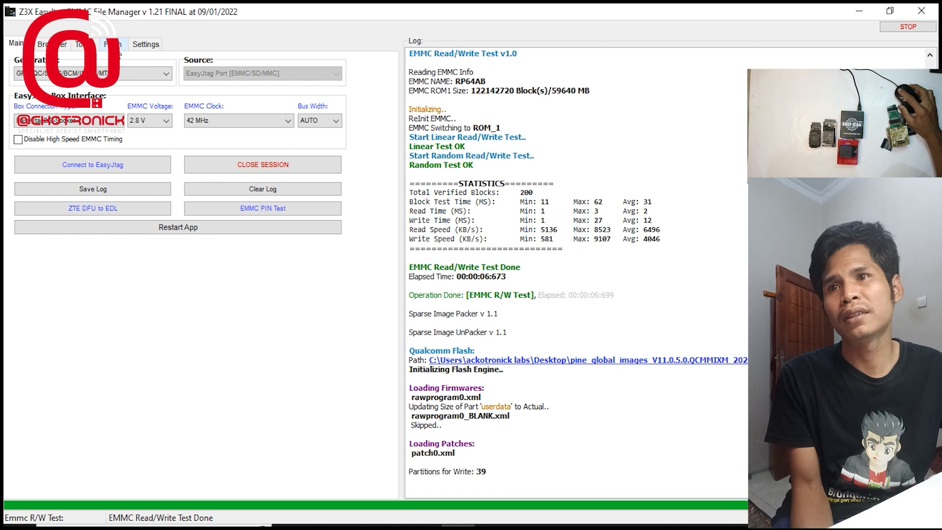
pyautogui.click(116, 45)
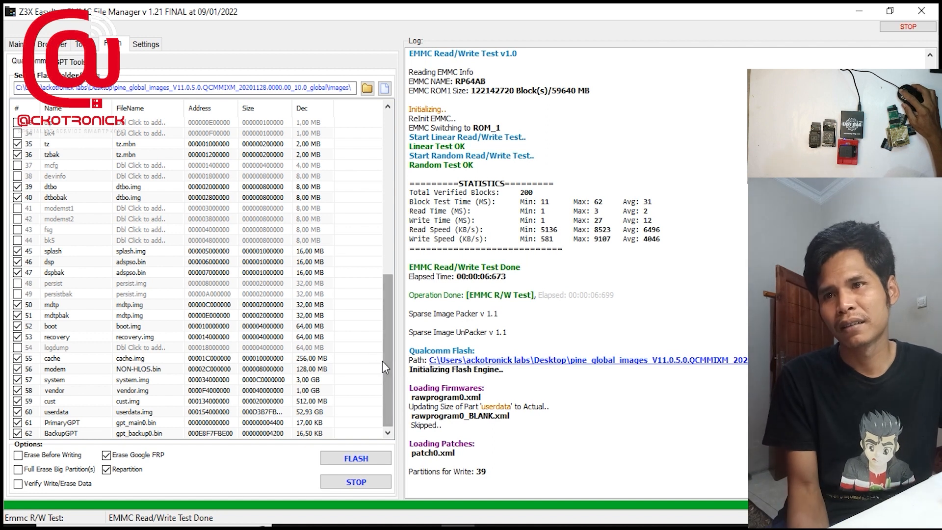
pyautogui.moveTo(383, 362); pyautogui.dragTo(391, 407)
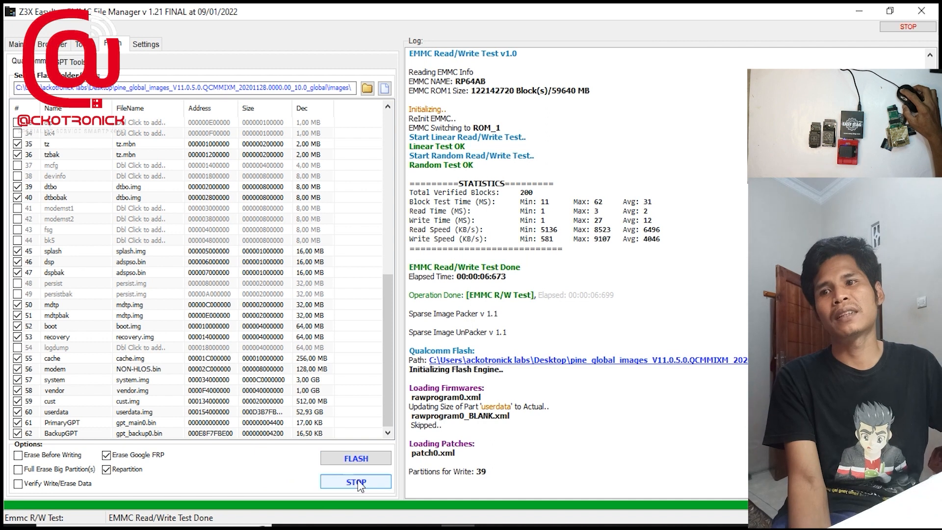
pyautogui.moveTo(59, 323)
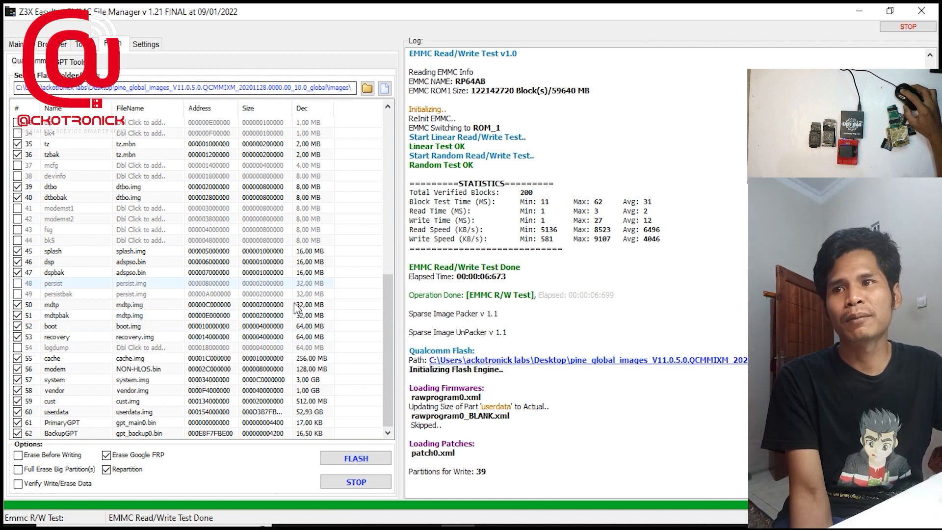
# Review the program settings and the choices for Primary Qualcomm Memory Type and Qualcomm Erase Method, keeping AUTO and Write (Default)
pyautogui.click(143, 43)
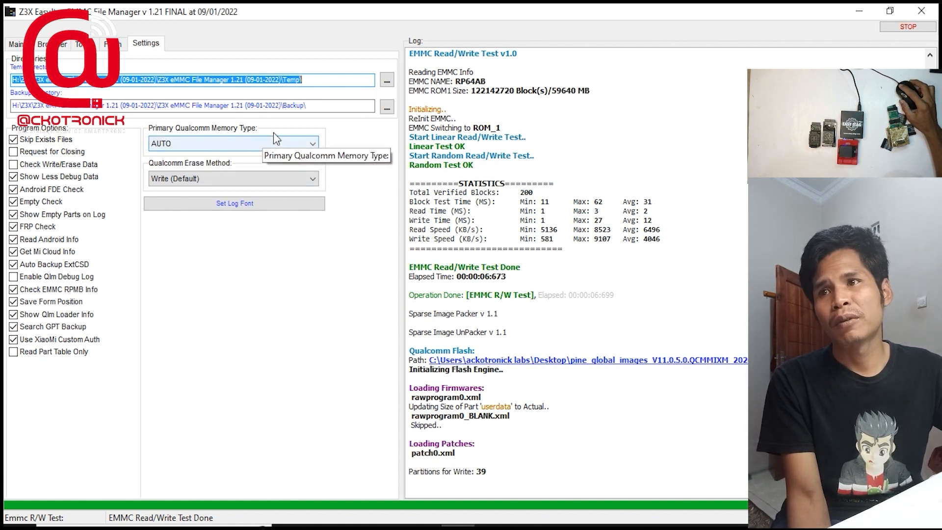
pyautogui.click(316, 144)
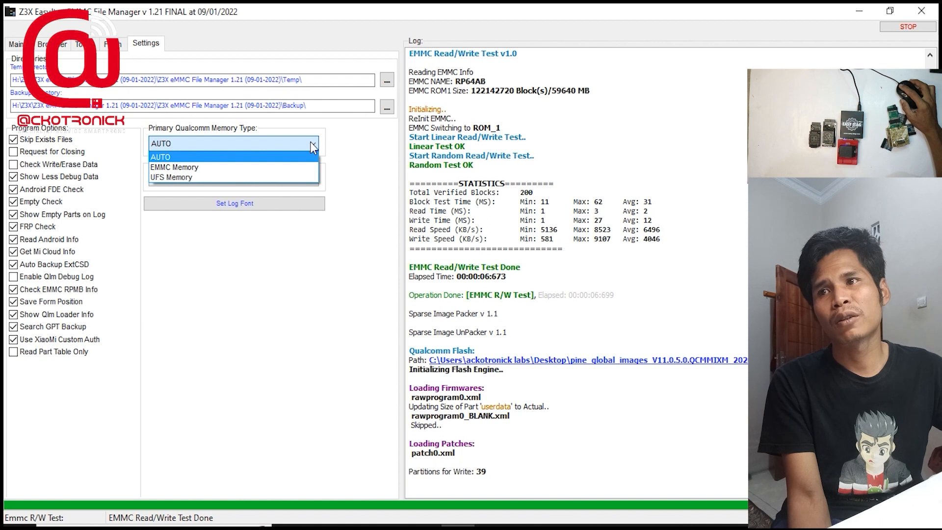
pyautogui.click(310, 143)
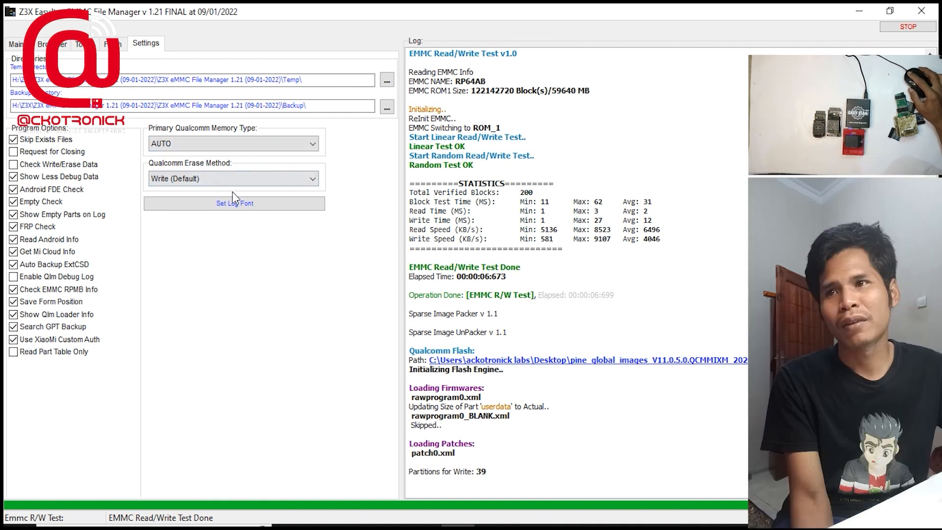
pyautogui.click(316, 181)
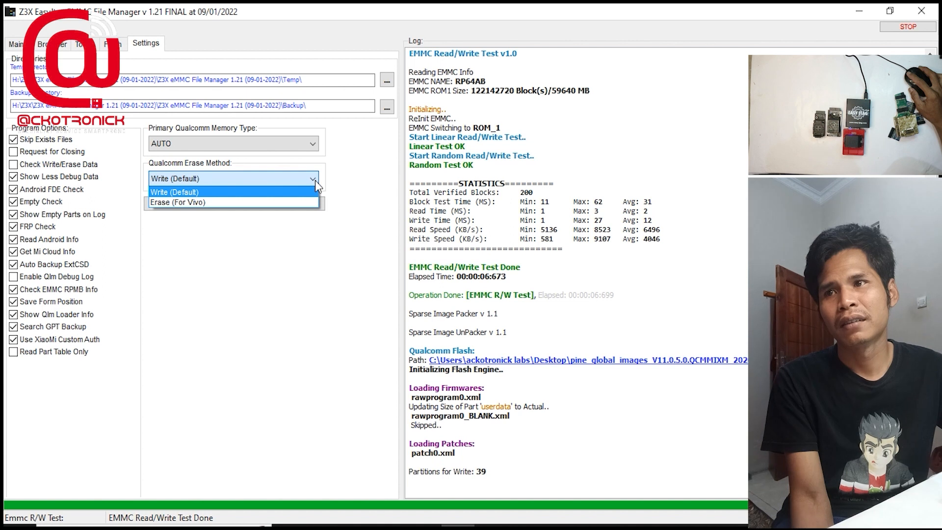
pyautogui.click(322, 166)
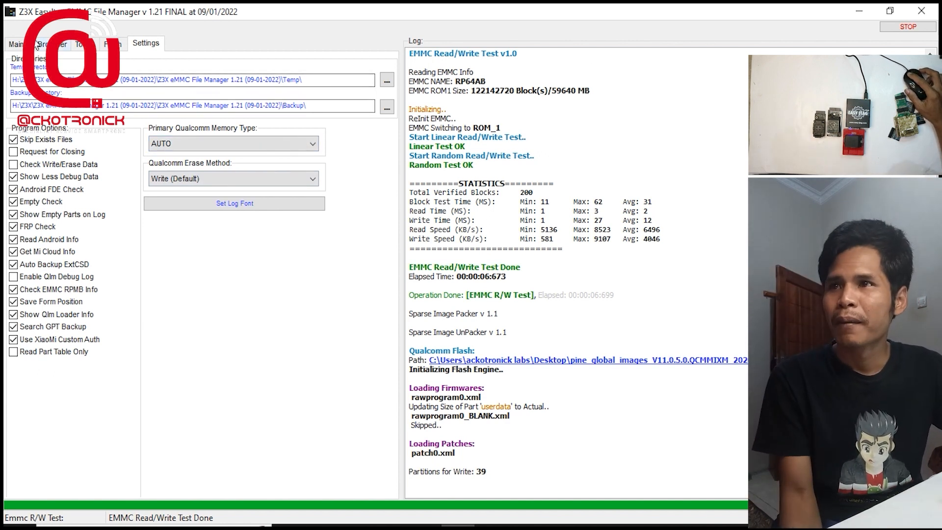
pyautogui.click(18, 44)
pyautogui.click(65, 45)
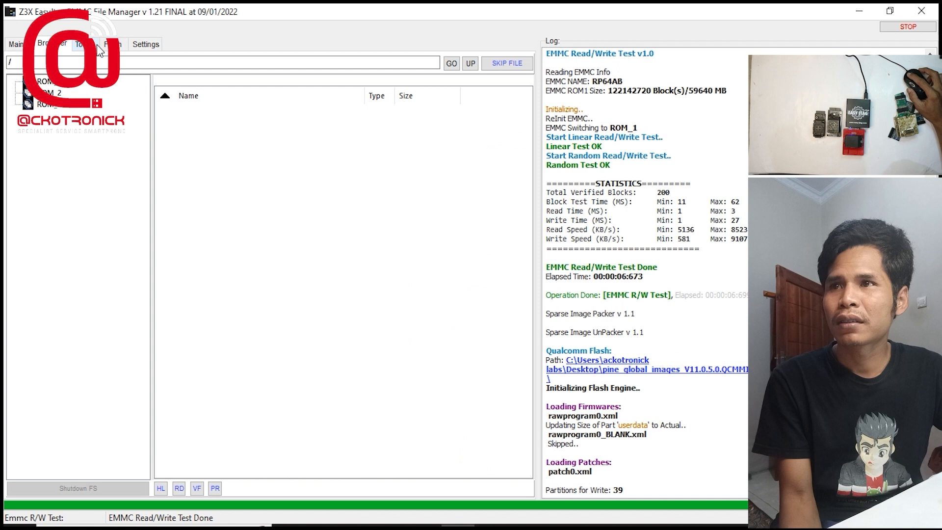
pyautogui.click(84, 45)
pyautogui.click(115, 45)
pyautogui.click(146, 44)
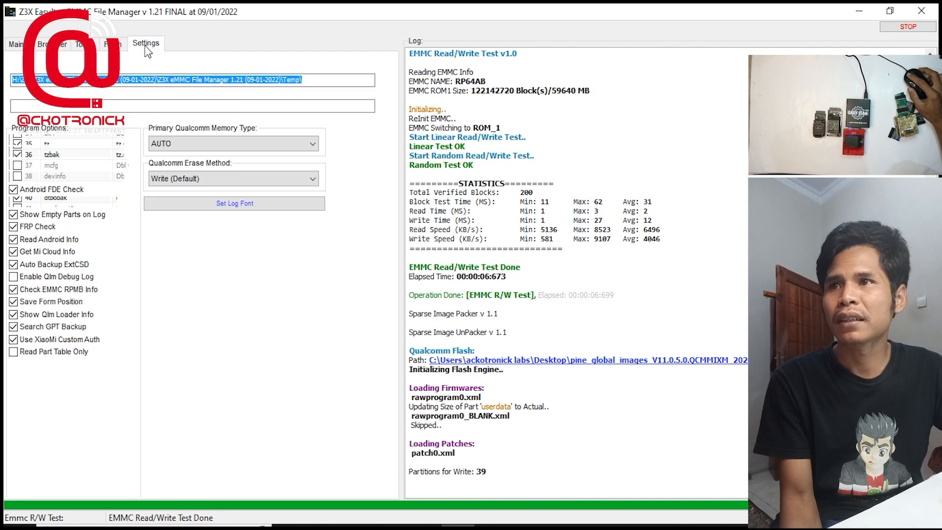
pyautogui.click(78, 49)
pyautogui.click(64, 46)
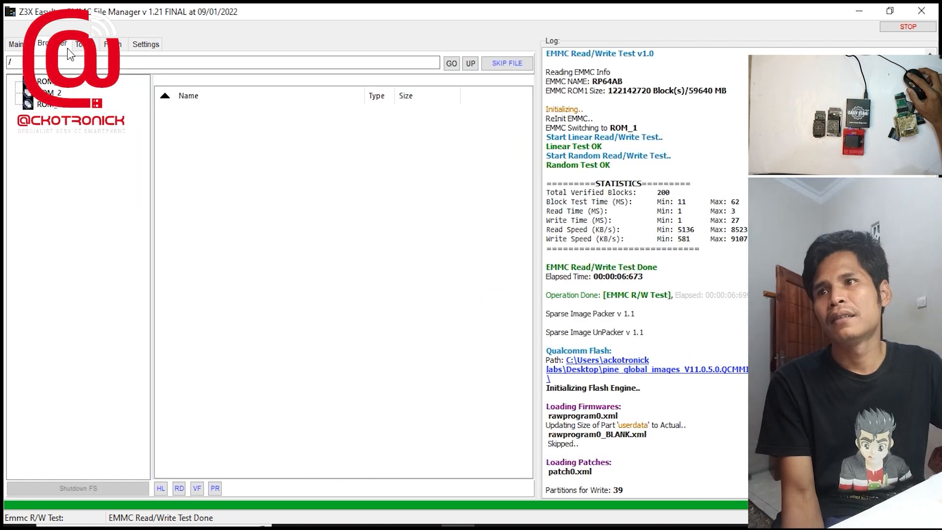